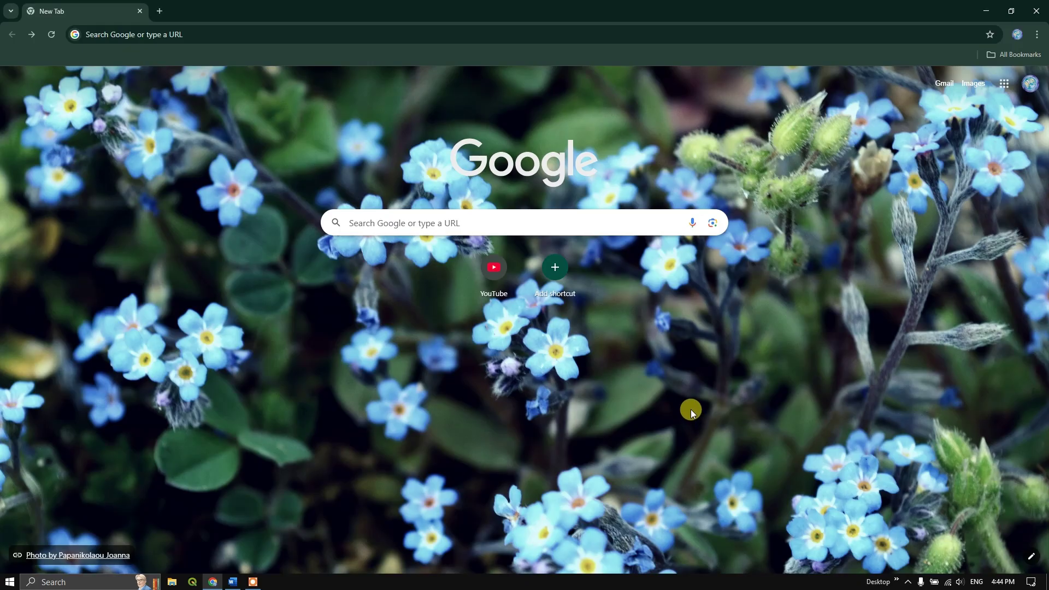
- Search Google for "worldpop hub" and open the WorldPop Hub website
{"action": "left_click", "coordinate": [363, 219]}
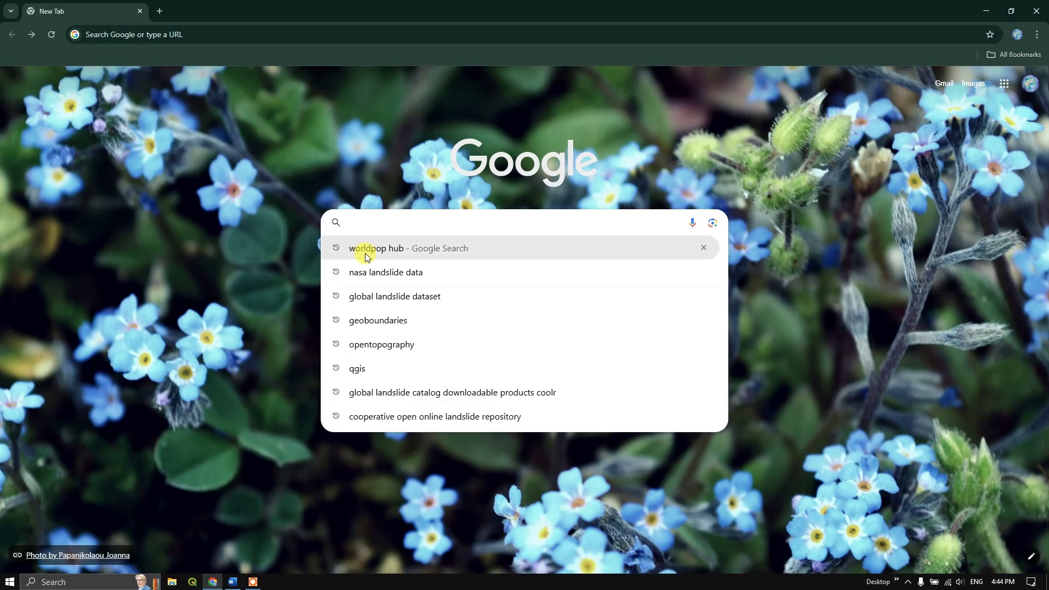
{"action": "left_click", "coordinate": [404, 253]}
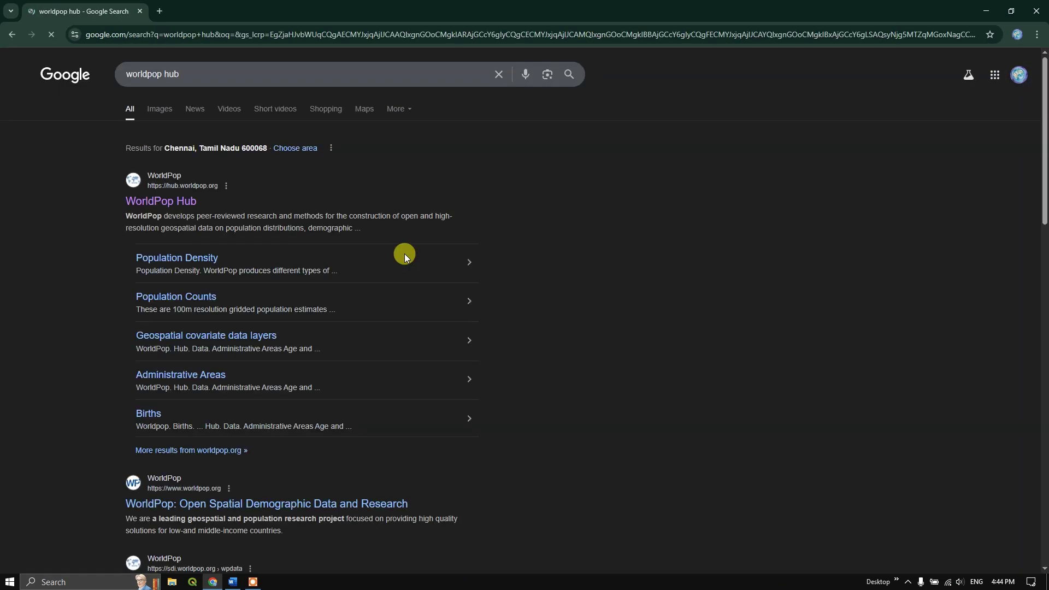
{"action": "left_click", "coordinate": [183, 204]}
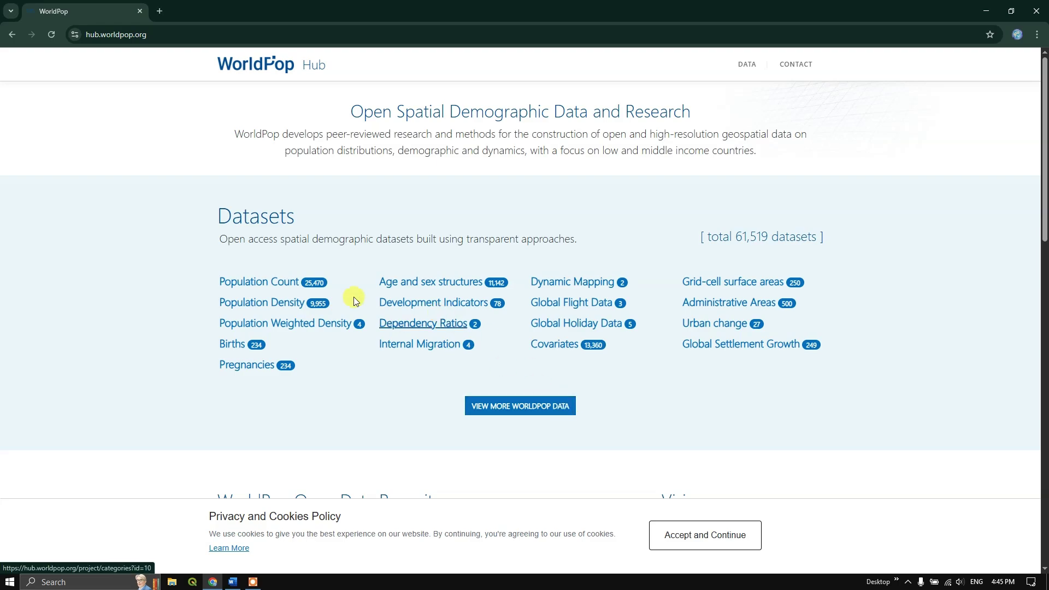
- Accept the cookie policy and open the Population Count category to reach its list of dataset types
{"action": "left_click", "coordinate": [713, 538]}
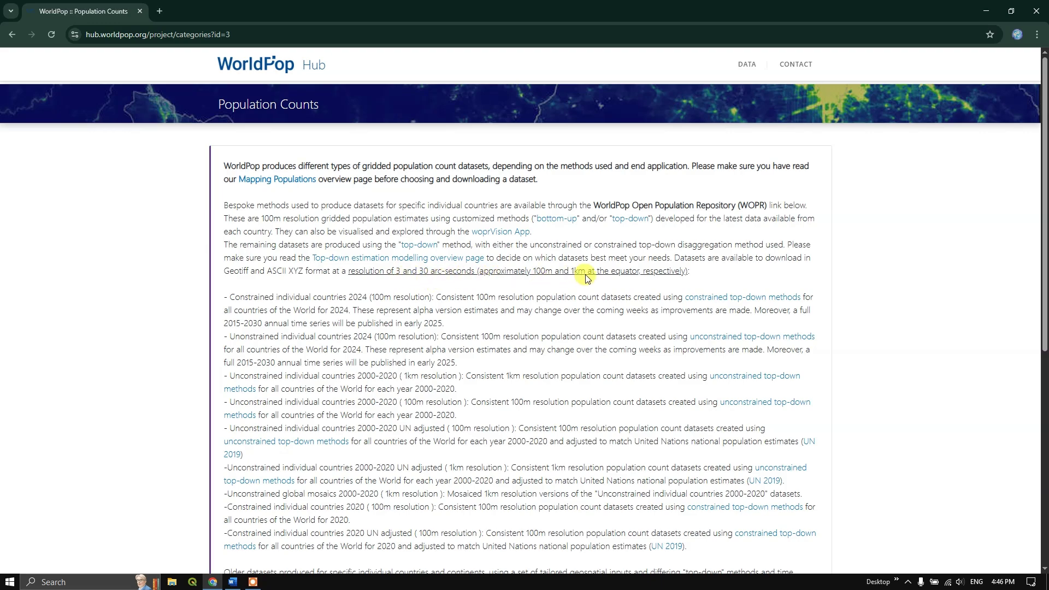
{"action": "scroll", "coordinate": [559, 335], "scroll_direction": "down", "scroll_amount": 6}
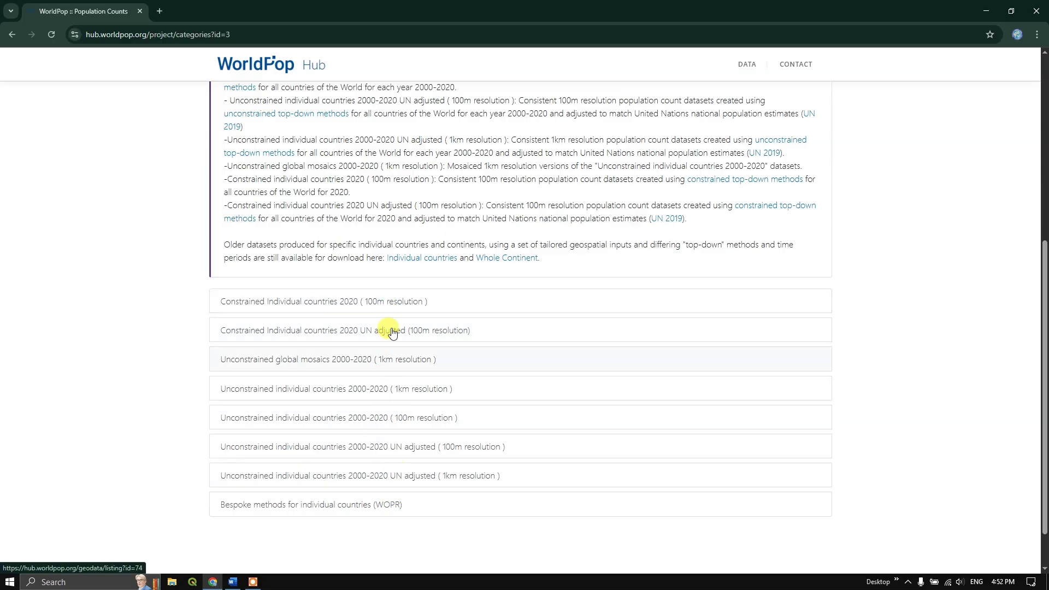
- Switch to the WorldPopulation document in Word and review the descriptions of the constrained and unconstrained methods
{"action": "left_click", "coordinate": [233, 582]}
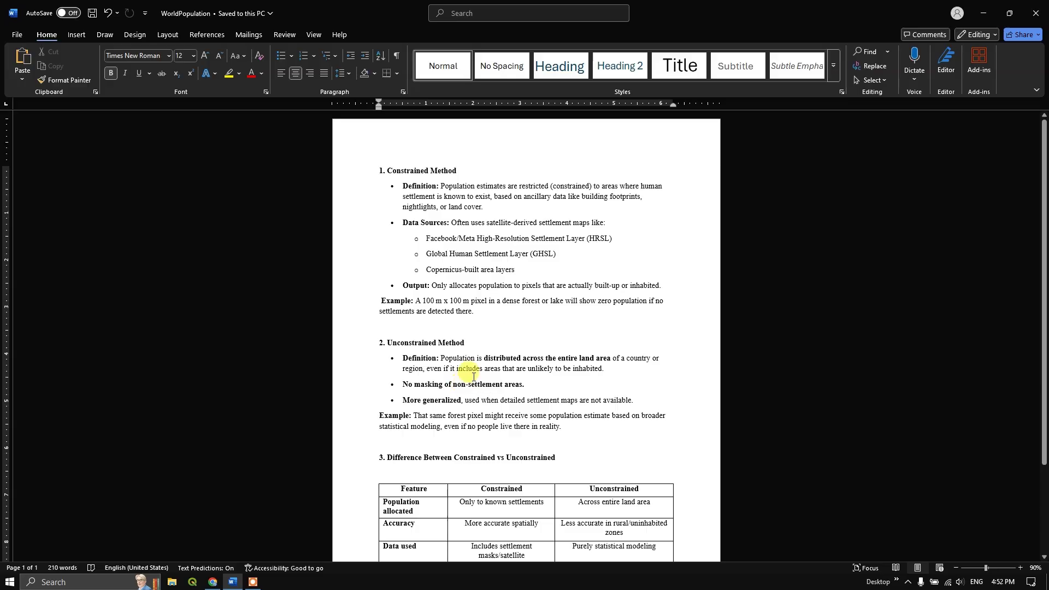
{"action": "scroll", "coordinate": [532, 336], "scroll_direction": "down", "scroll_amount": 2}
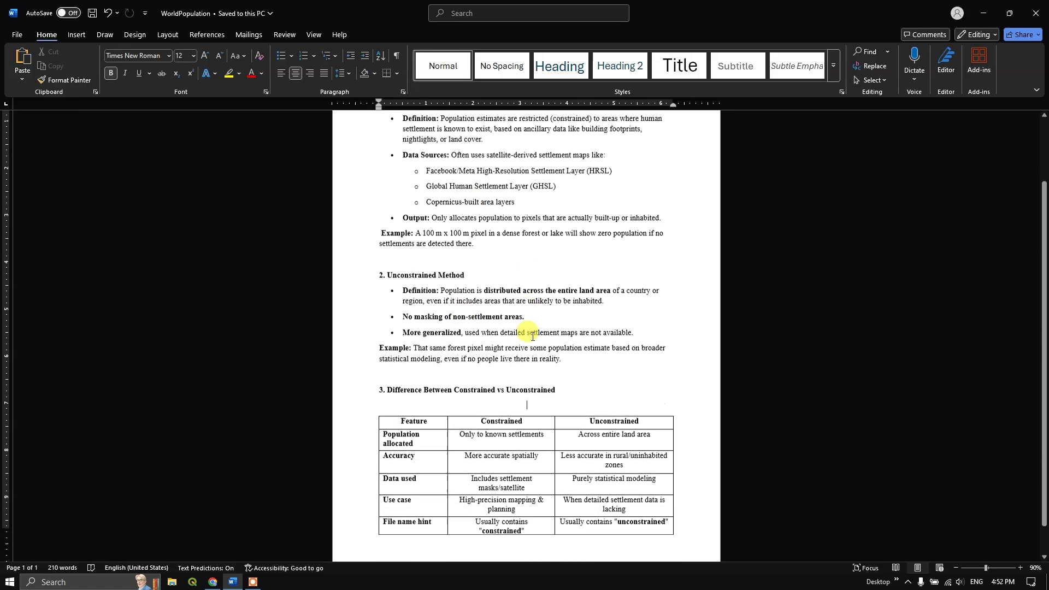
{"action": "scroll", "coordinate": [530, 333], "scroll_direction": "up", "scroll_amount": 1}
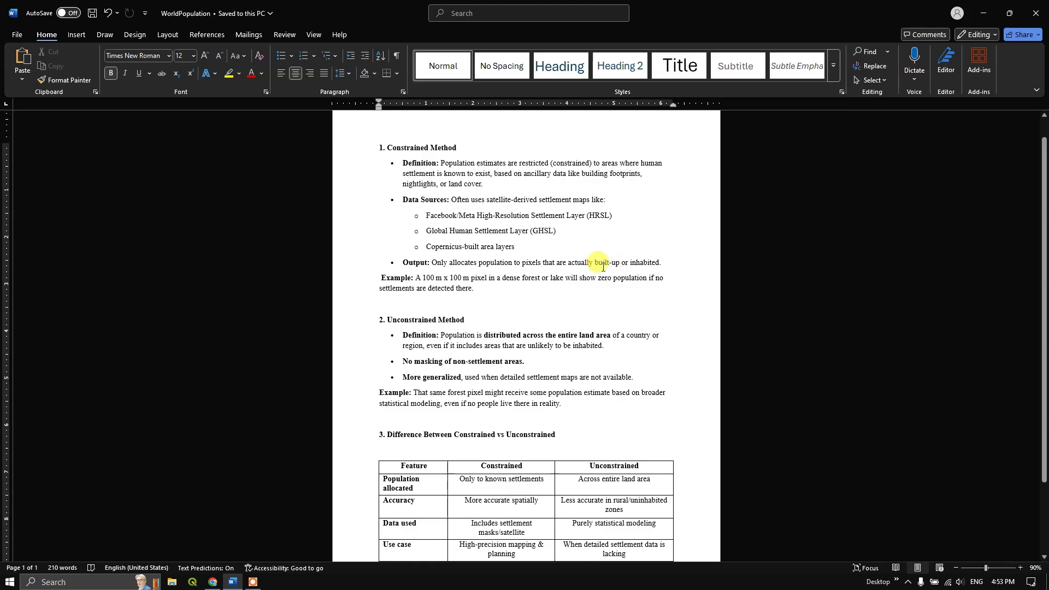
{"action": "scroll", "coordinate": [604, 266], "scroll_direction": "down", "scroll_amount": 2}
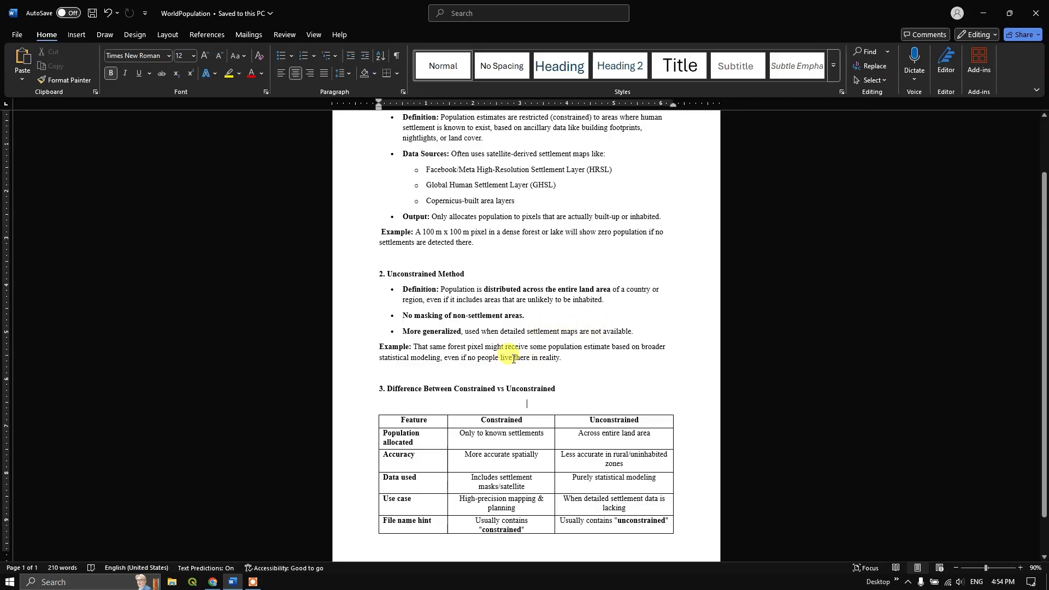
{"action": "left_click", "coordinate": [466, 358]}
{"action": "scroll", "coordinate": [465, 350], "scroll_direction": "down", "scroll_amount": 2}
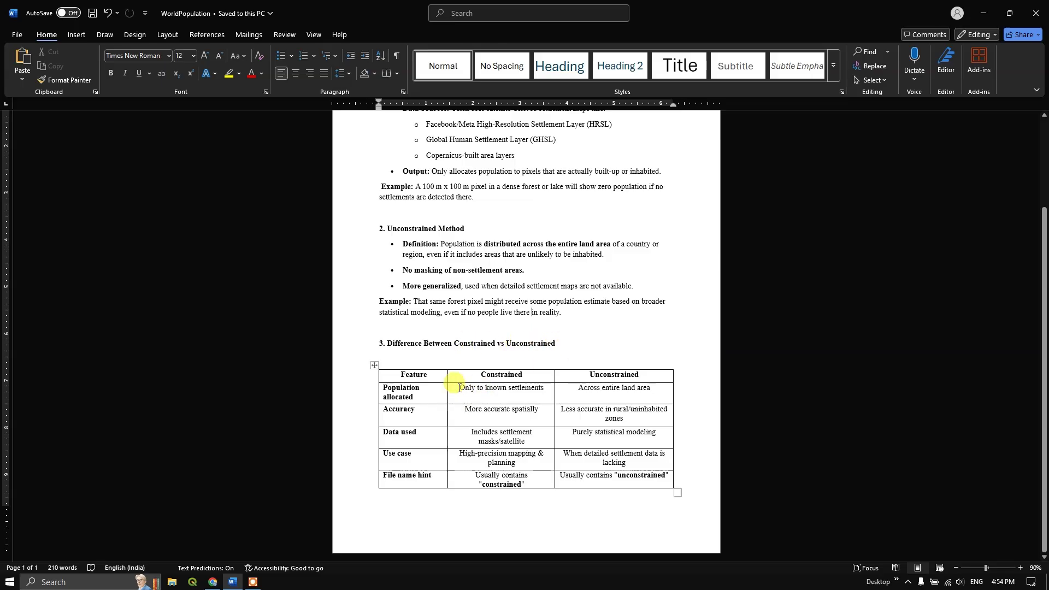
- Examine the constrained versus unconstrained comparison table row by row, covering allocation, accuracy, data used and use case
{"action": "triple_click", "coordinate": [461, 389]}
{"action": "left_click", "coordinate": [469, 391]}
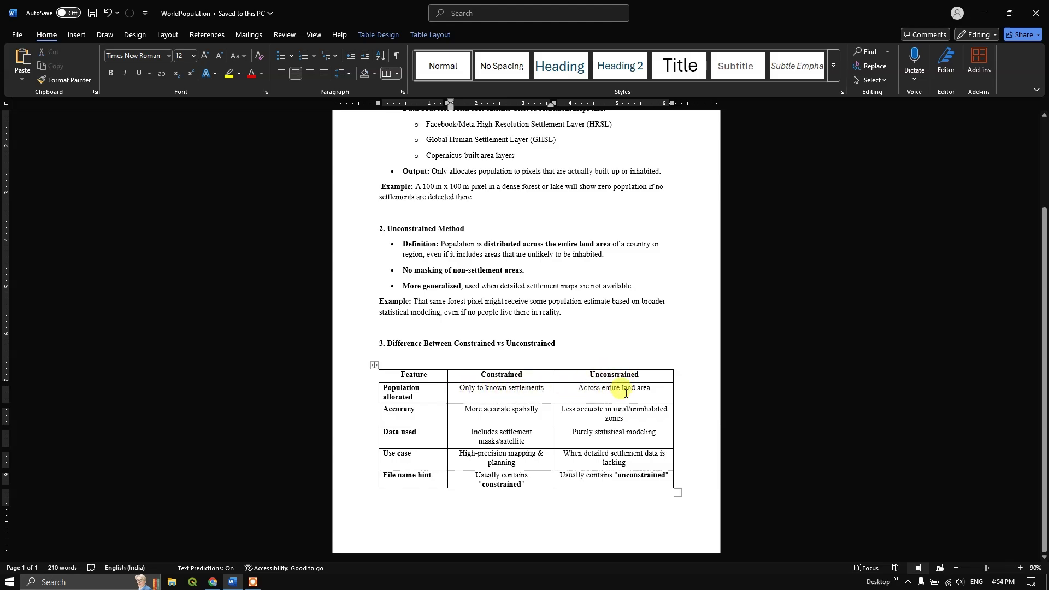
{"action": "left_click_drag", "start_coordinate": [469, 411], "coordinate": [540, 409]}
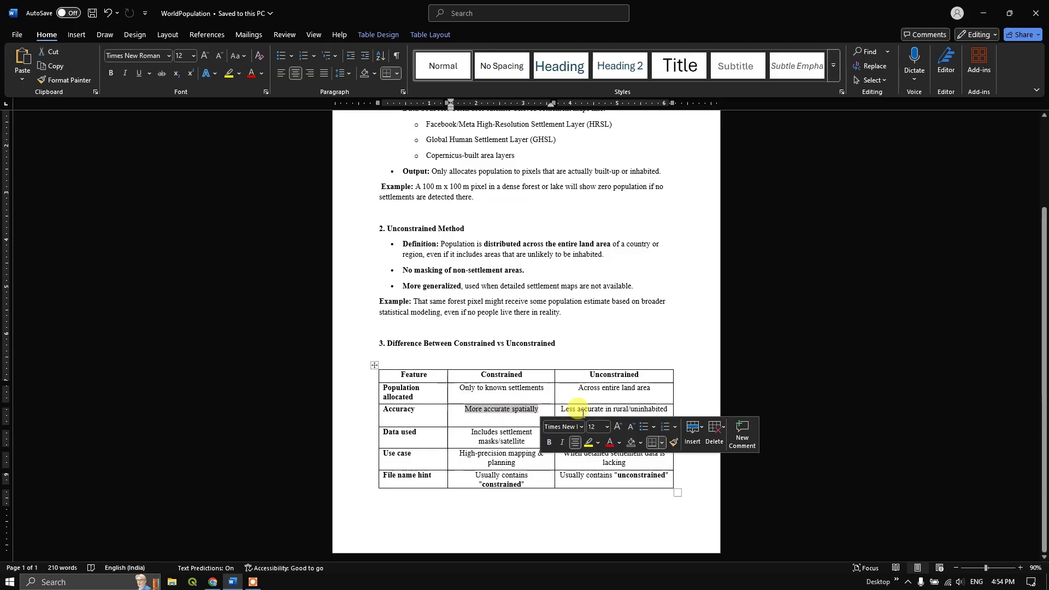
{"action": "left_click", "coordinate": [583, 413]}
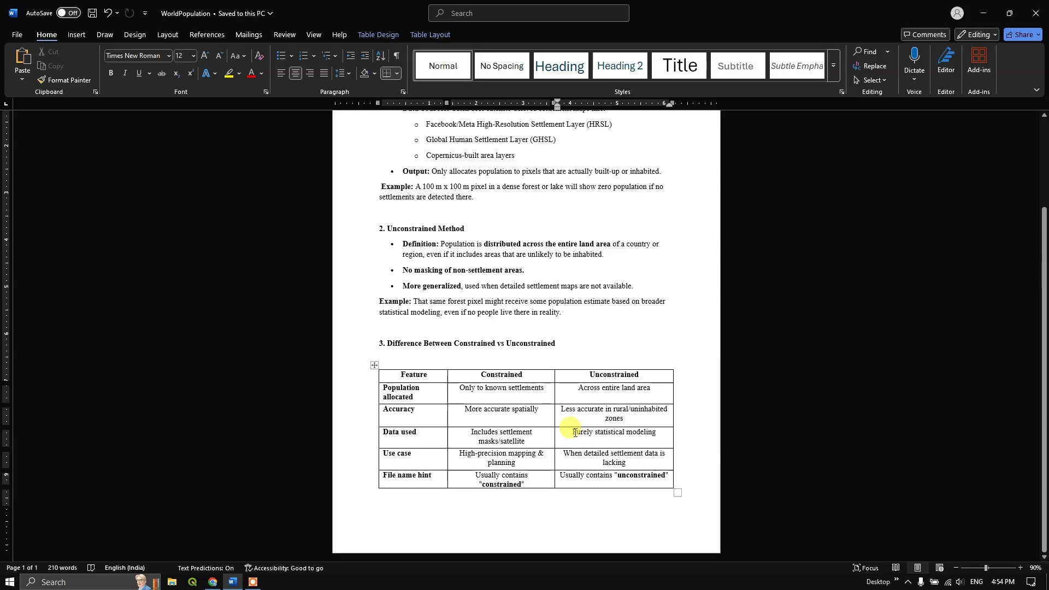
{"action": "left_click_drag", "start_coordinate": [575, 433], "coordinate": [656, 434]}
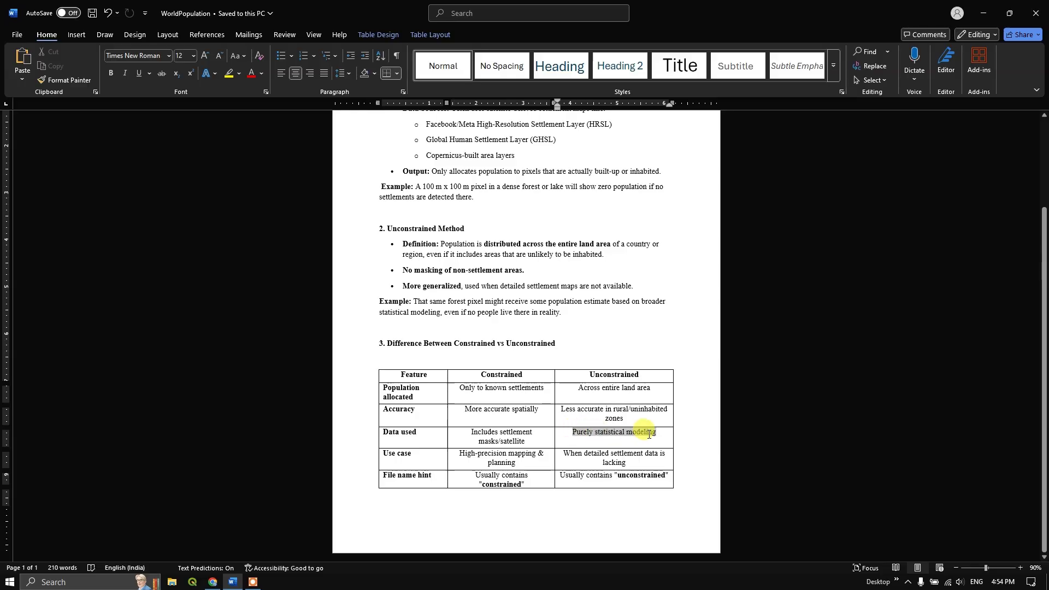
{"action": "left_click", "coordinate": [468, 458]}
{"action": "left_click_drag", "start_coordinate": [460, 455], "coordinate": [565, 461]}
{"action": "left_click", "coordinate": [567, 461]}
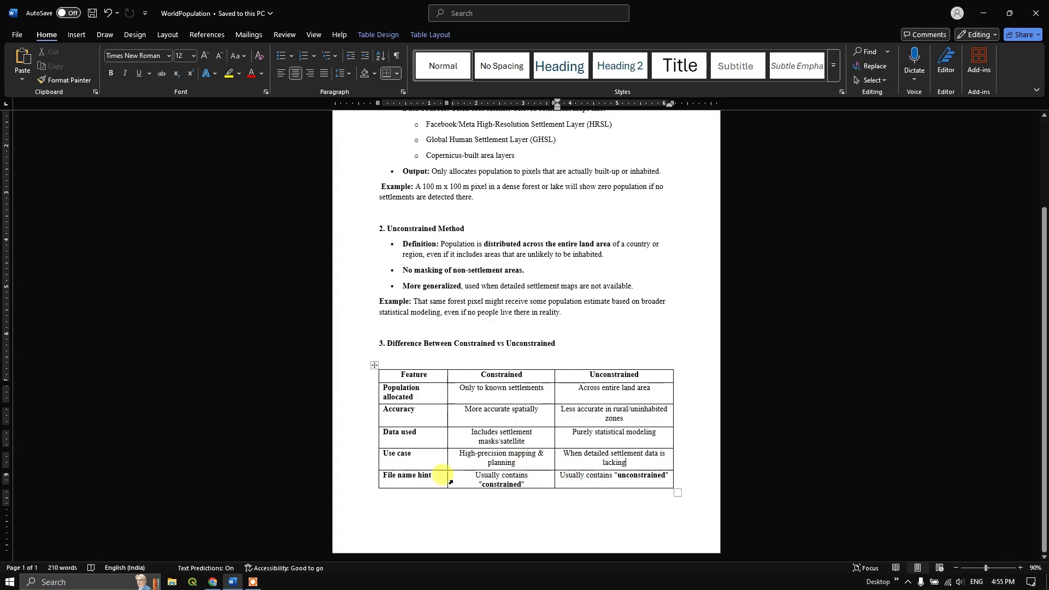
- Switch back to Chrome, open the "Unconstrained individual countries 2000-2020 (1km resolution)" listing and filter it by "india"
{"action": "key", "text": "alt+Tab"}
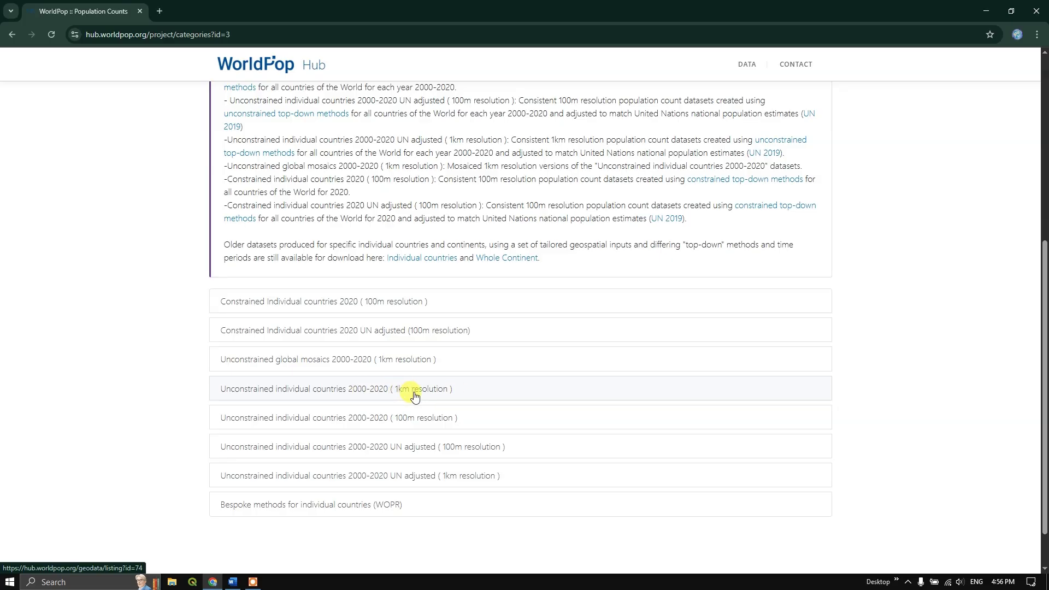
{"action": "left_click", "coordinate": [362, 389]}
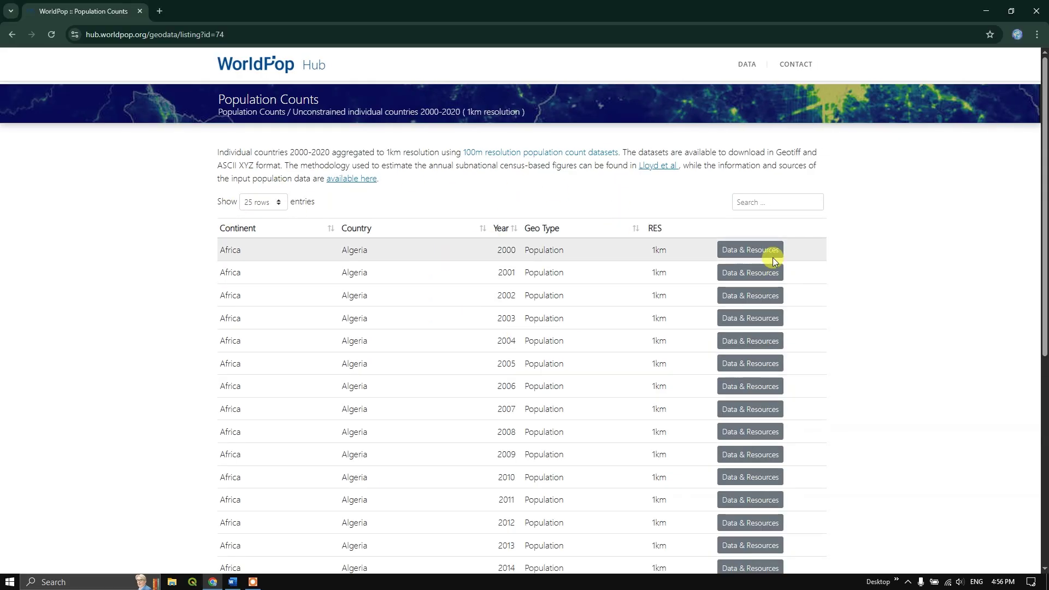
{"action": "left_click", "coordinate": [749, 202]}
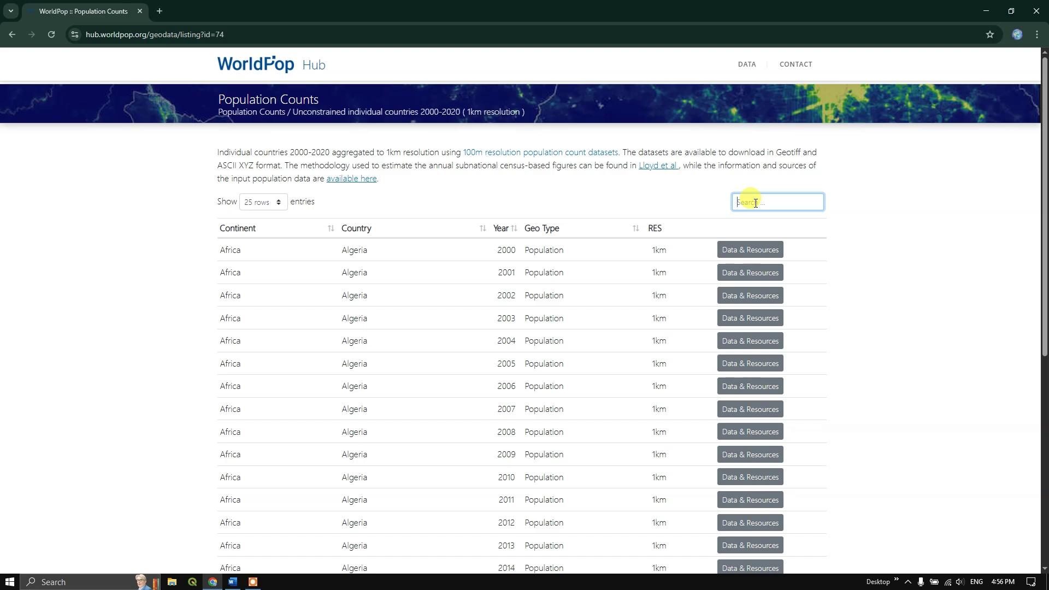
{"action": "type", "text": "india"}
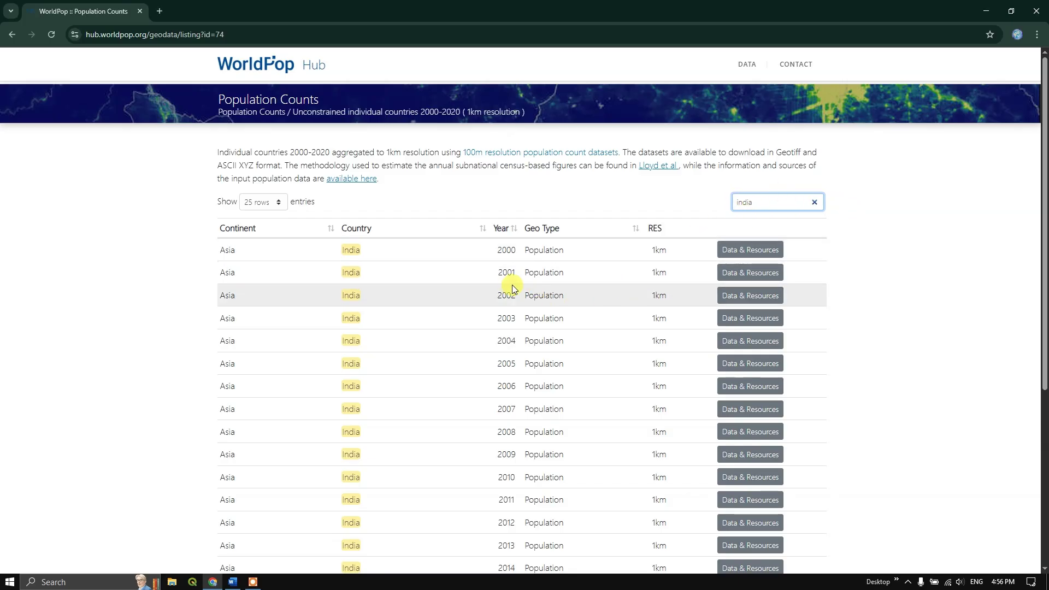
- Open the data and resources page of the India 2020 population dataset at 1km resolution
{"action": "scroll", "coordinate": [515, 273], "scroll_direction": "down", "scroll_amount": 1}
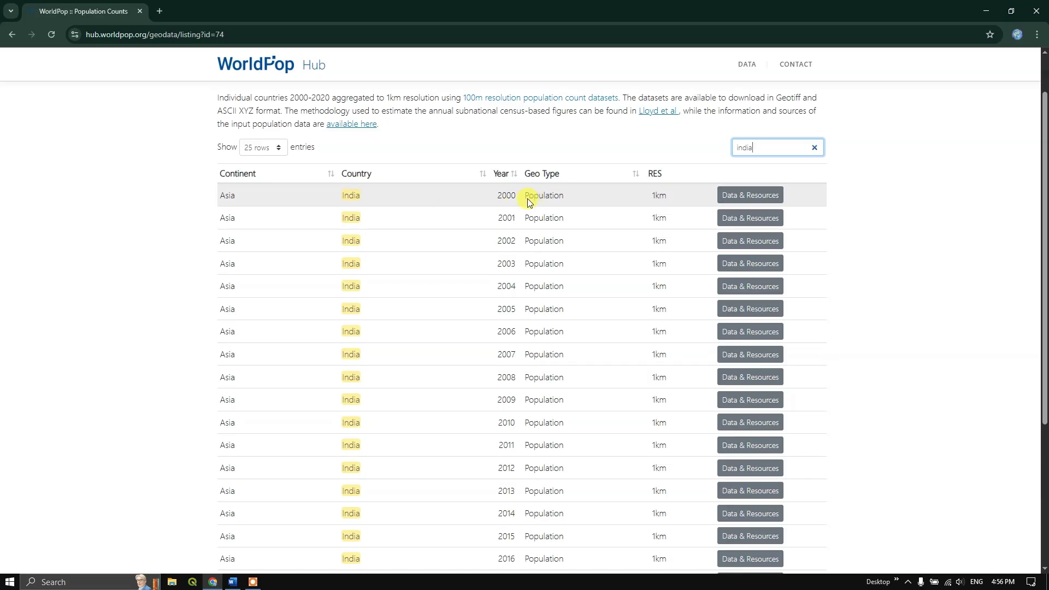
{"action": "scroll", "coordinate": [535, 298], "scroll_direction": "down", "scroll_amount": 3}
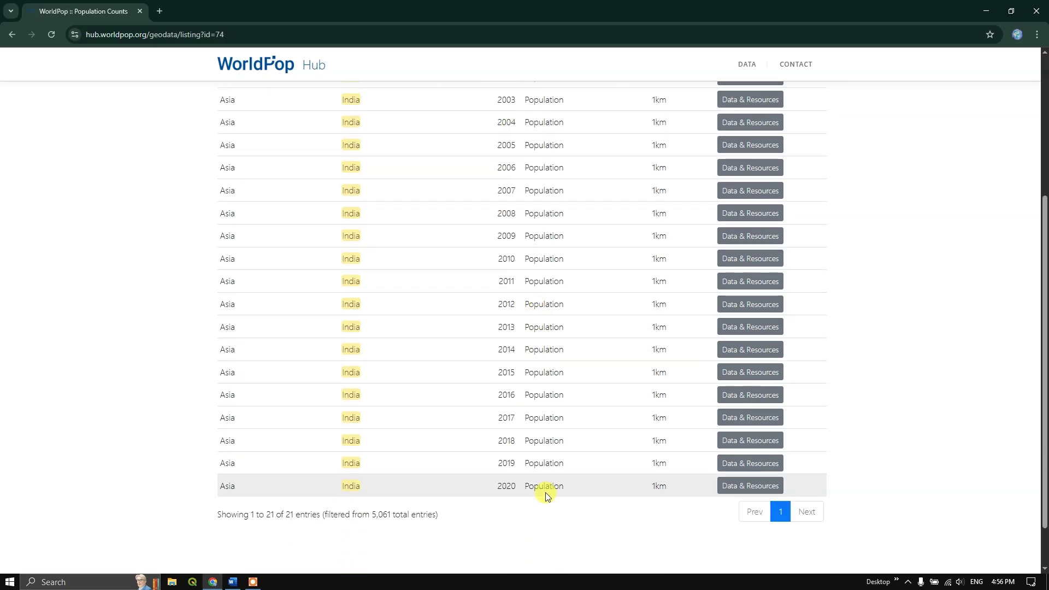
{"action": "scroll", "coordinate": [562, 457], "scroll_direction": "up", "scroll_amount": 4}
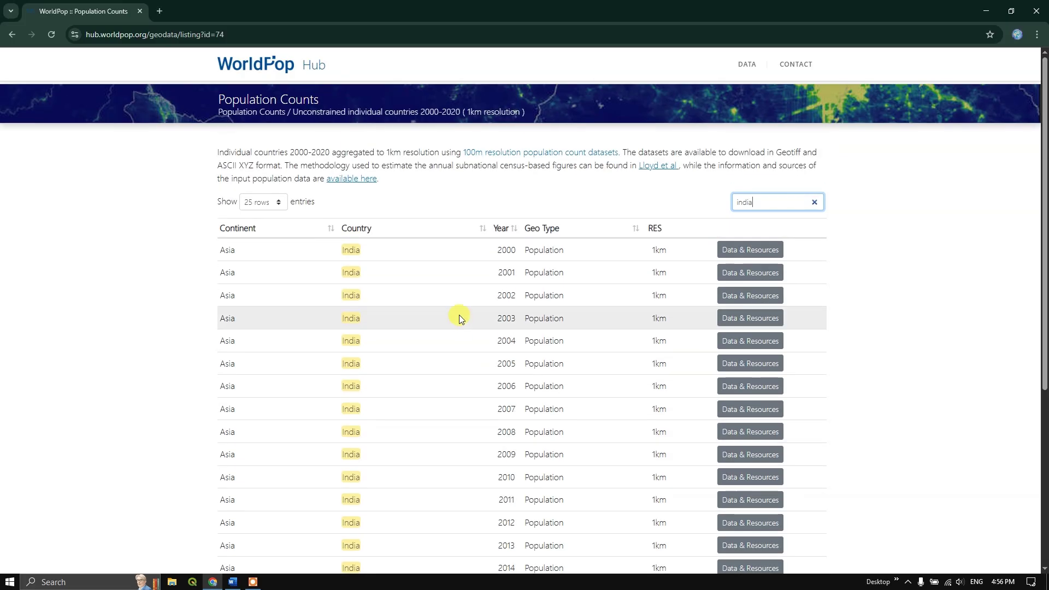
{"action": "scroll", "coordinate": [541, 287], "scroll_direction": "down", "scroll_amount": 5}
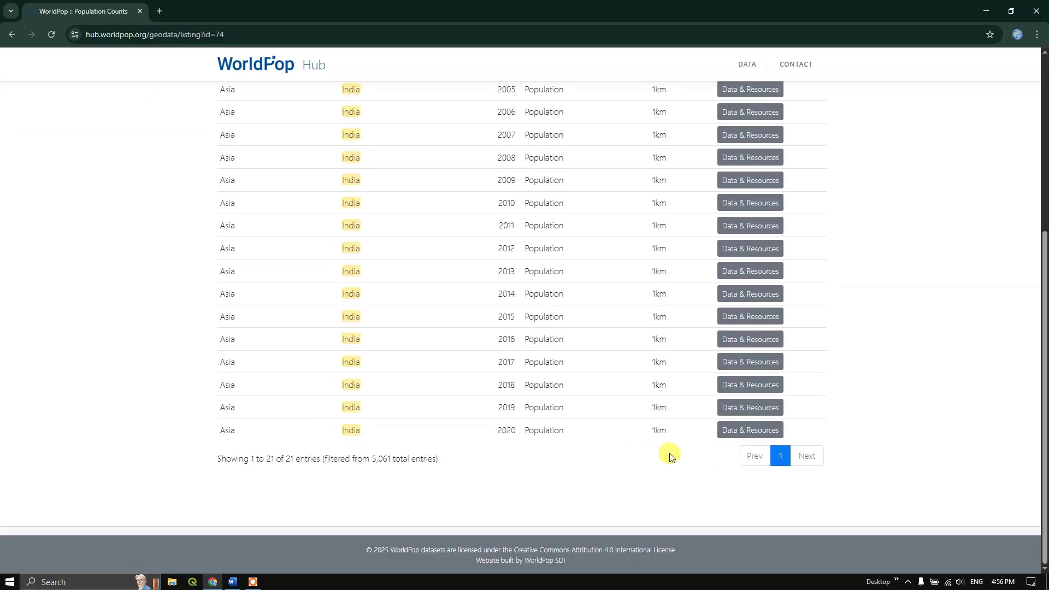
{"action": "left_click", "coordinate": [744, 432]}
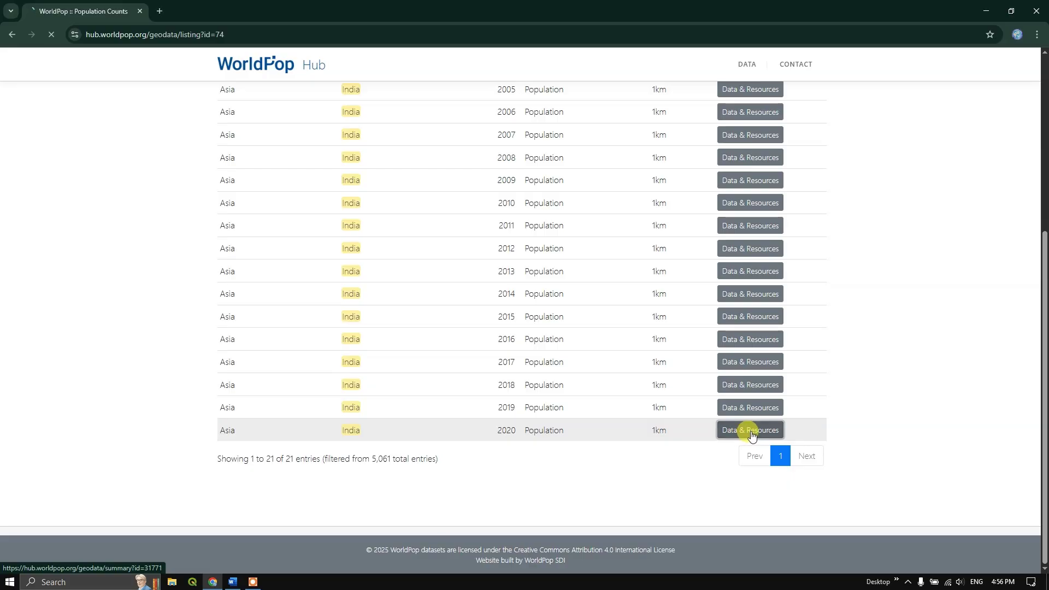
- Download ind_ppp_2020_1km_Aggregated.tif from the data files and check the download's progress
{"action": "scroll", "coordinate": [692, 404], "scroll_direction": "down", "scroll_amount": 2}
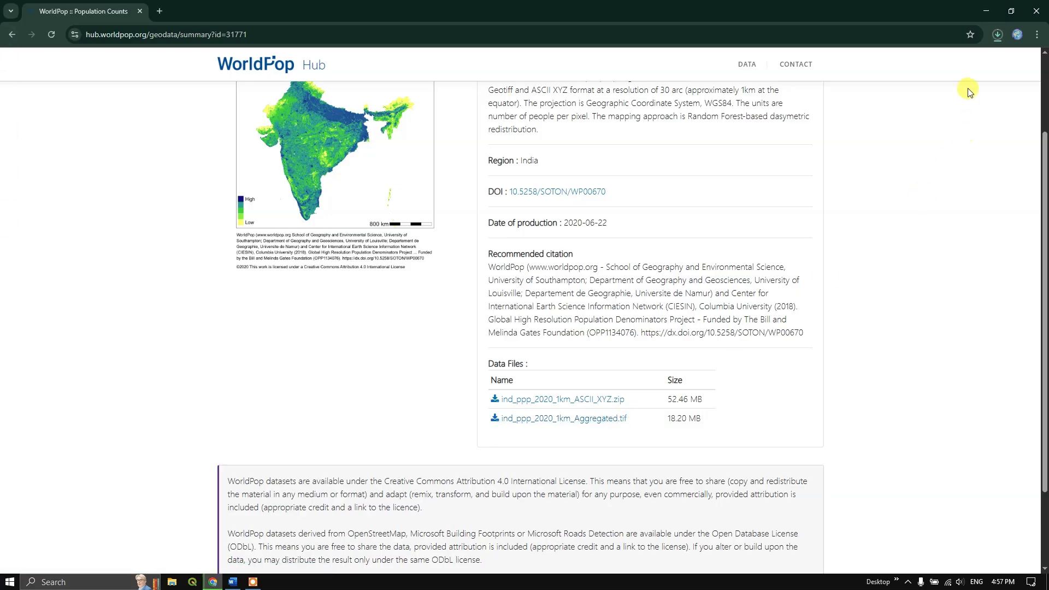
{"action": "left_click", "coordinate": [995, 35]}
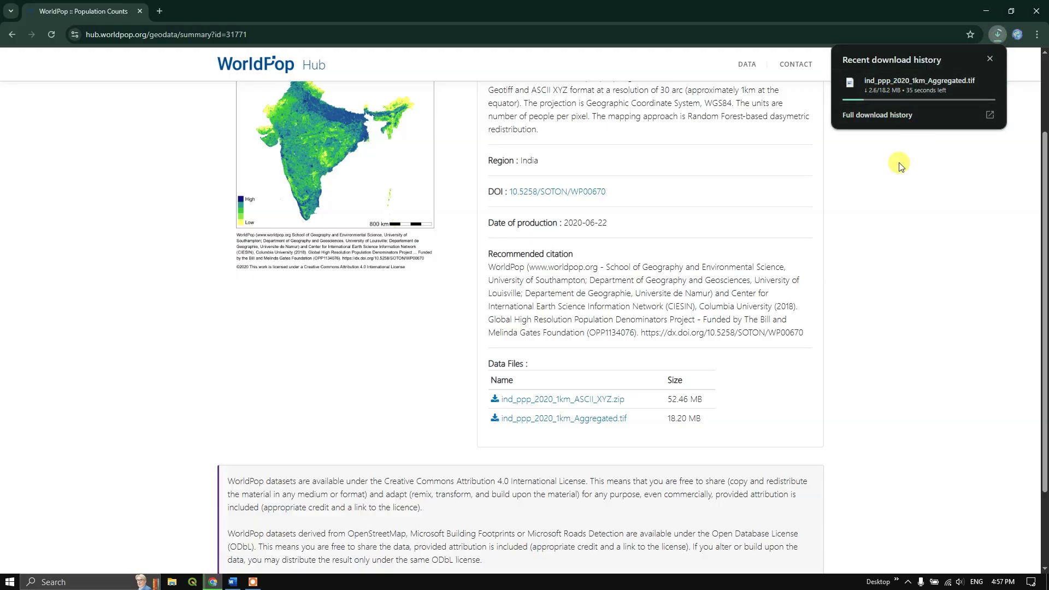
{"action": "left_click", "coordinate": [880, 225]}
{"action": "scroll", "coordinate": [667, 261], "scroll_direction": "up", "scroll_amount": 2}
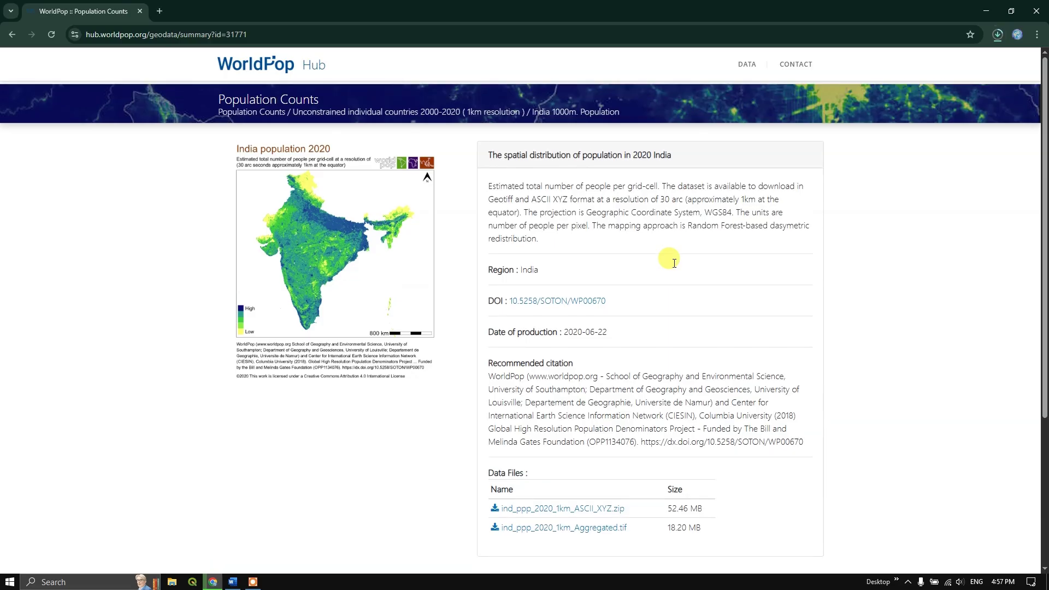
{"action": "left_click", "coordinate": [12, 34]}
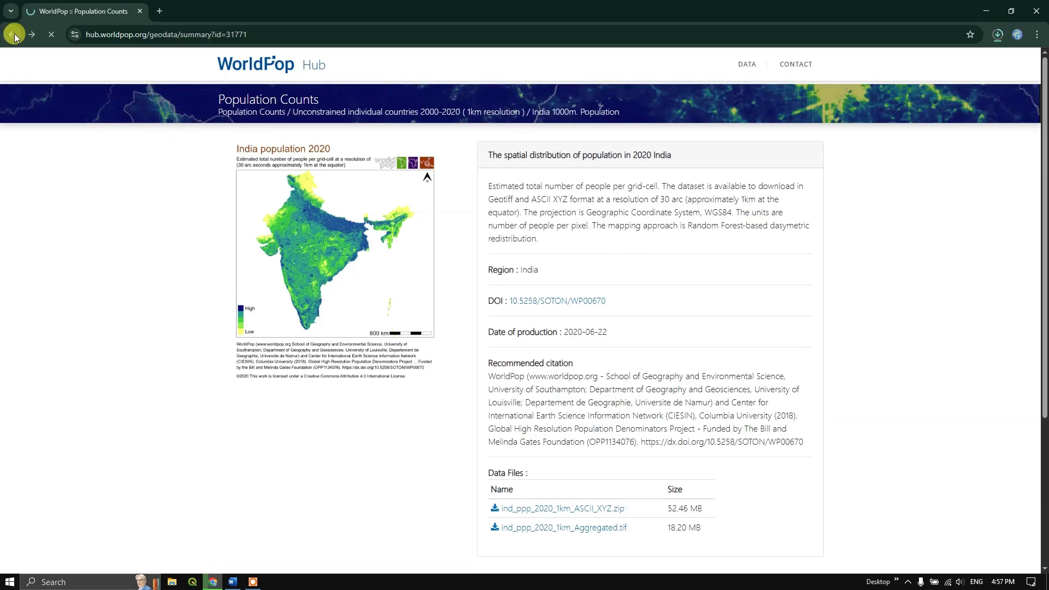
{"action": "left_click", "coordinate": [13, 35]}
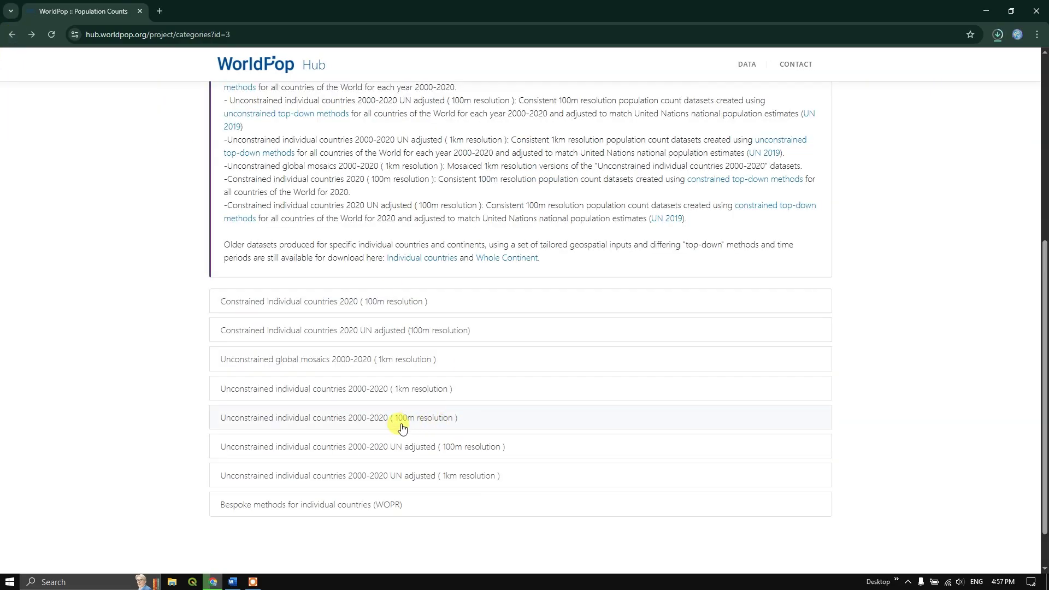
{"action": "left_click", "coordinate": [361, 419]}
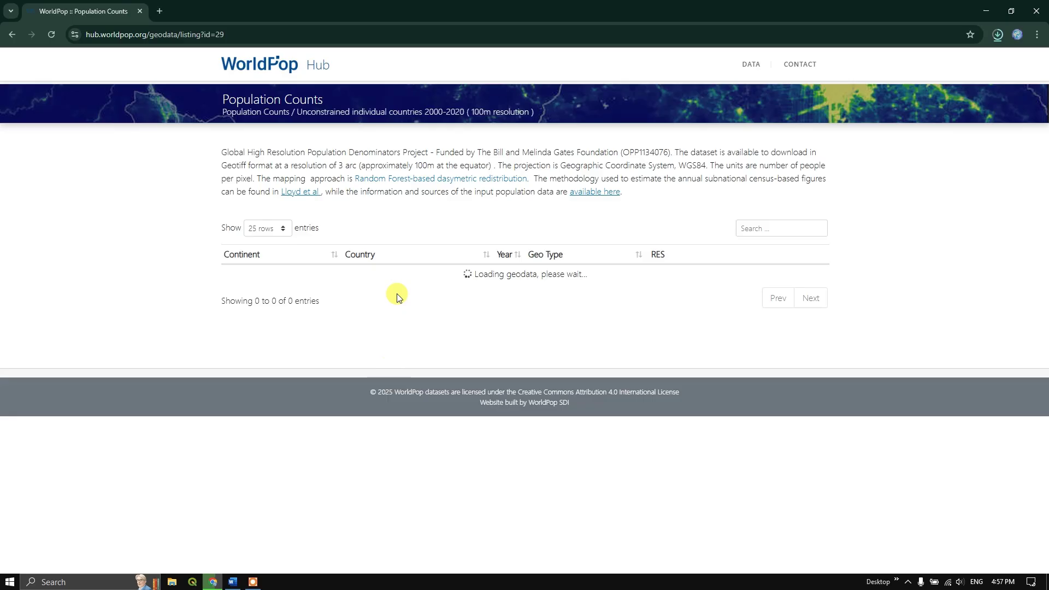
{"action": "left_click", "coordinate": [751, 234]}
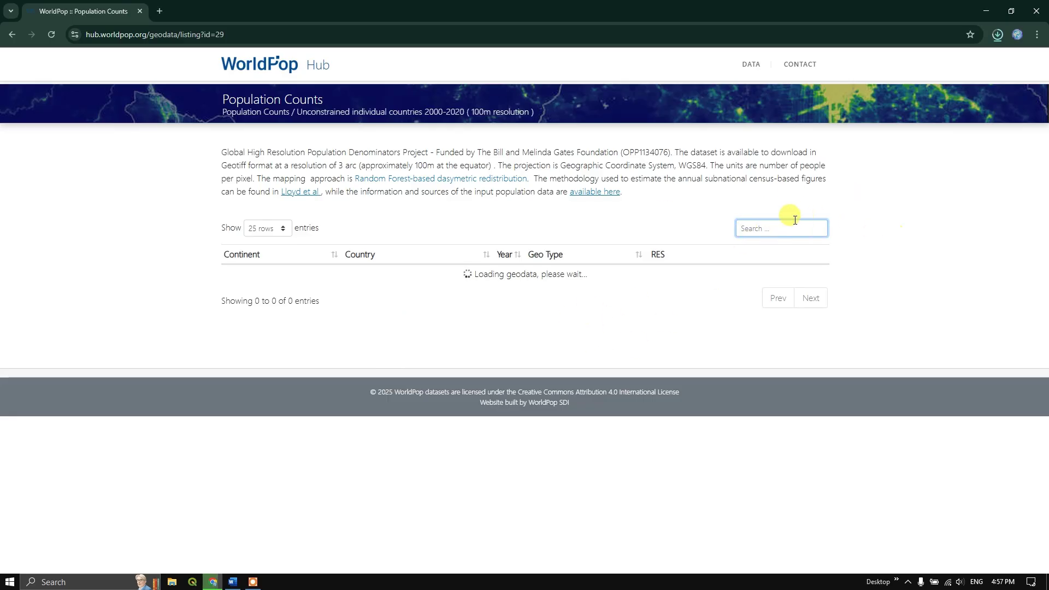
{"action": "type", "text": "india"}
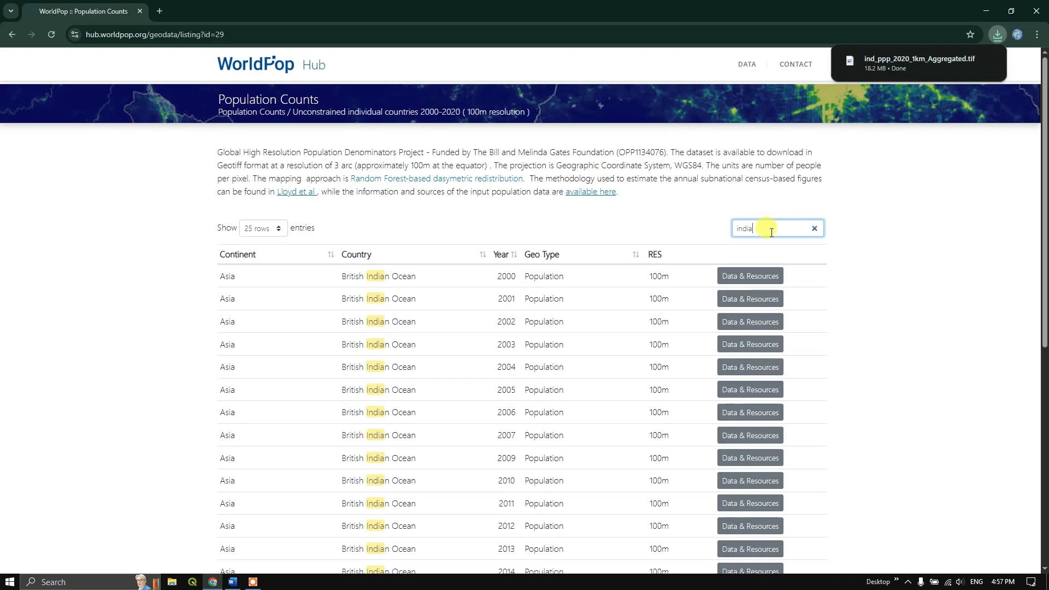
- Open the data and resources page of the India 2020 population dataset at 100m resolution and go to its data files
{"action": "scroll", "coordinate": [698, 431], "scroll_direction": "down", "scroll_amount": 5}
{"action": "scroll", "coordinate": [699, 432], "scroll_direction": "down", "scroll_amount": 1}
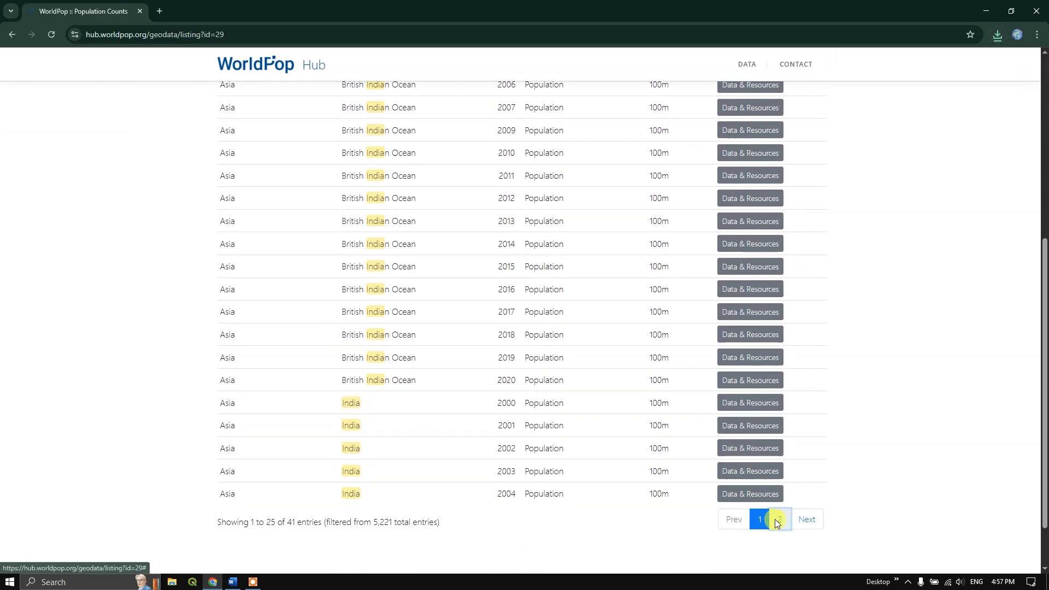
{"action": "left_click", "coordinate": [777, 519]}
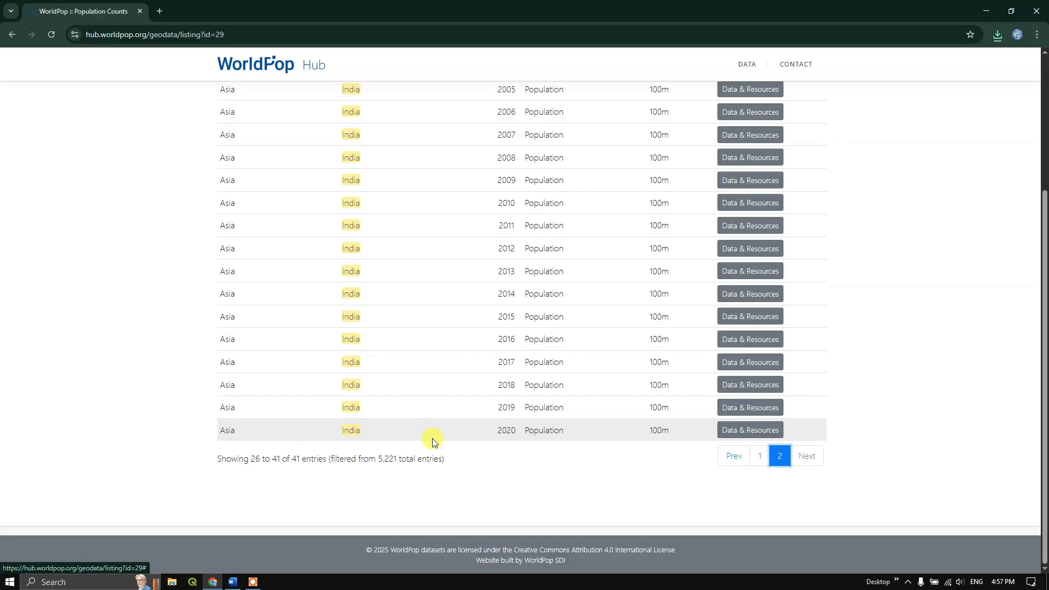
{"action": "left_click", "coordinate": [738, 432]}
{"action": "scroll", "coordinate": [681, 443], "scroll_direction": "down", "scroll_amount": 2}
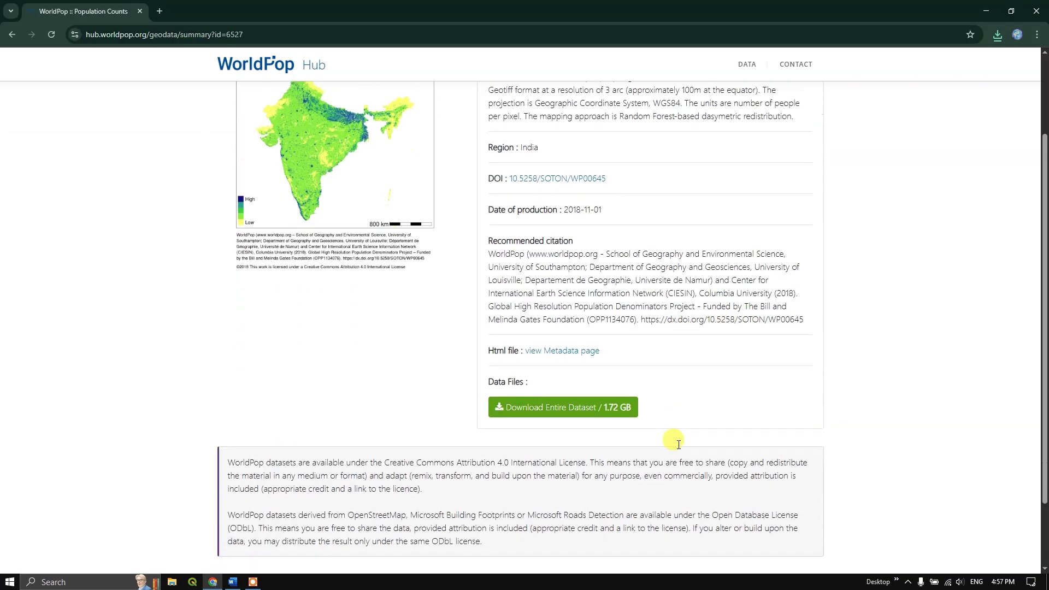
- Leave the India 2020 100m population count dataset, return to the hub's home page and open the Population Density datasets
{"action": "scroll", "coordinate": [694, 331], "scroll_direction": "up", "scroll_amount": 2}
{"action": "scroll", "coordinate": [696, 461], "scroll_direction": "down", "scroll_amount": 2}
{"action": "scroll", "coordinate": [565, 477], "scroll_direction": "up", "scroll_amount": 1}
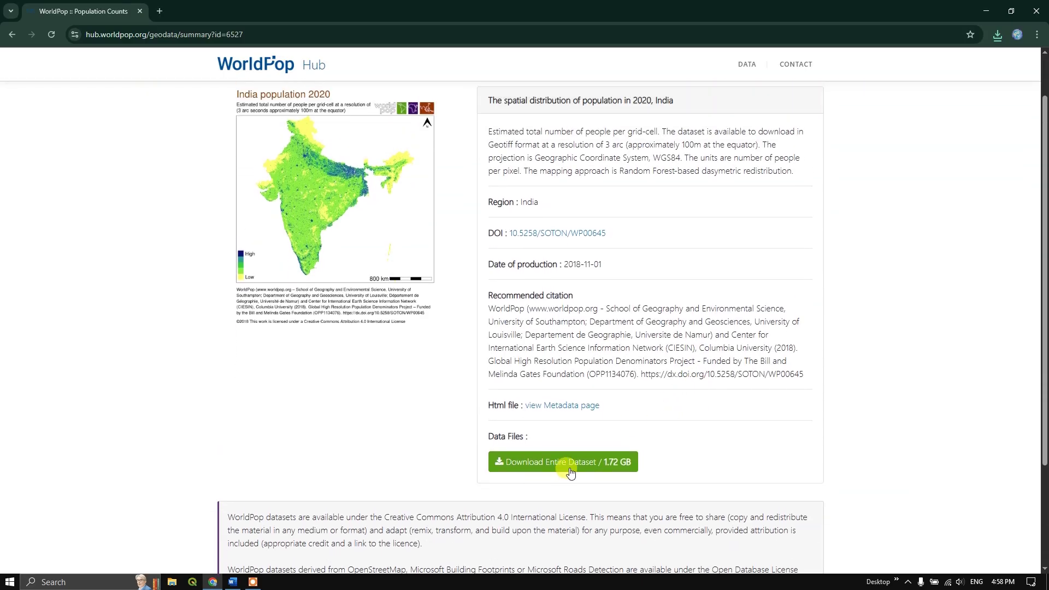
{"action": "scroll", "coordinate": [580, 467], "scroll_direction": "up", "scroll_amount": 1}
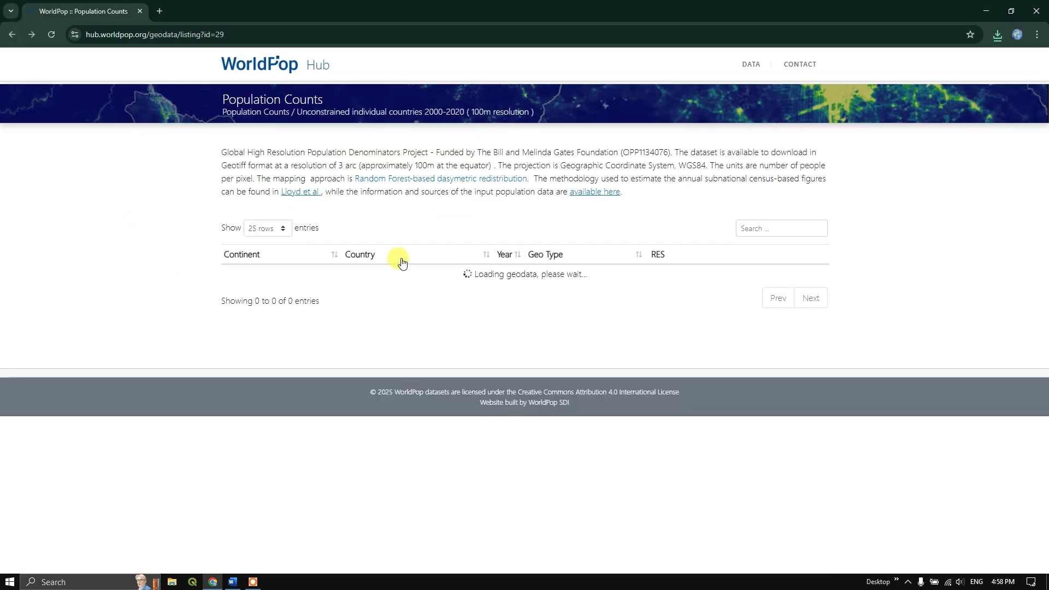
{"action": "left_click", "coordinate": [11, 34]}
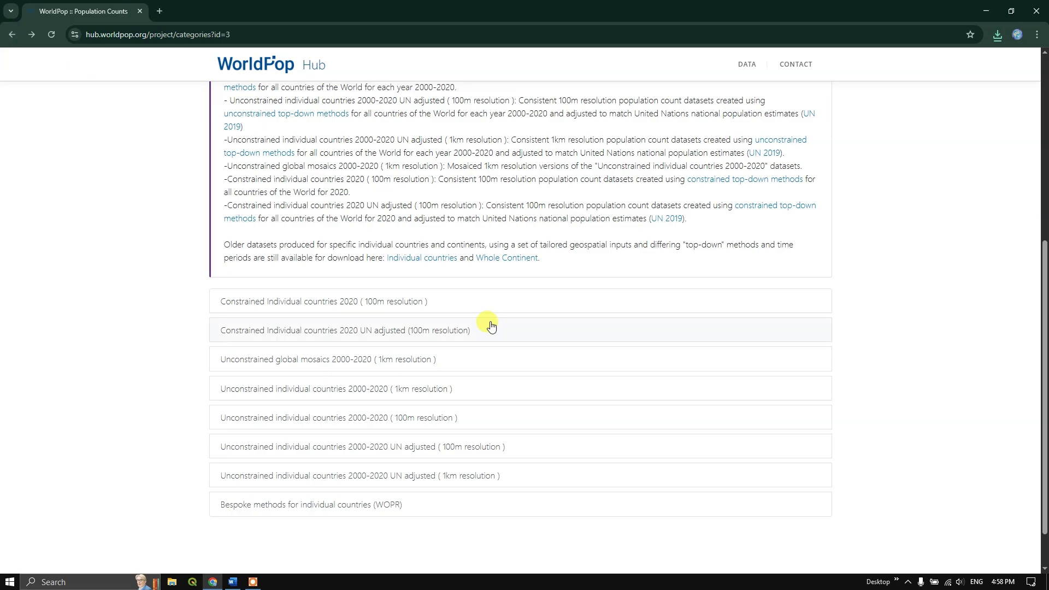
{"action": "scroll", "coordinate": [491, 326], "scroll_direction": "up", "scroll_amount": 6}
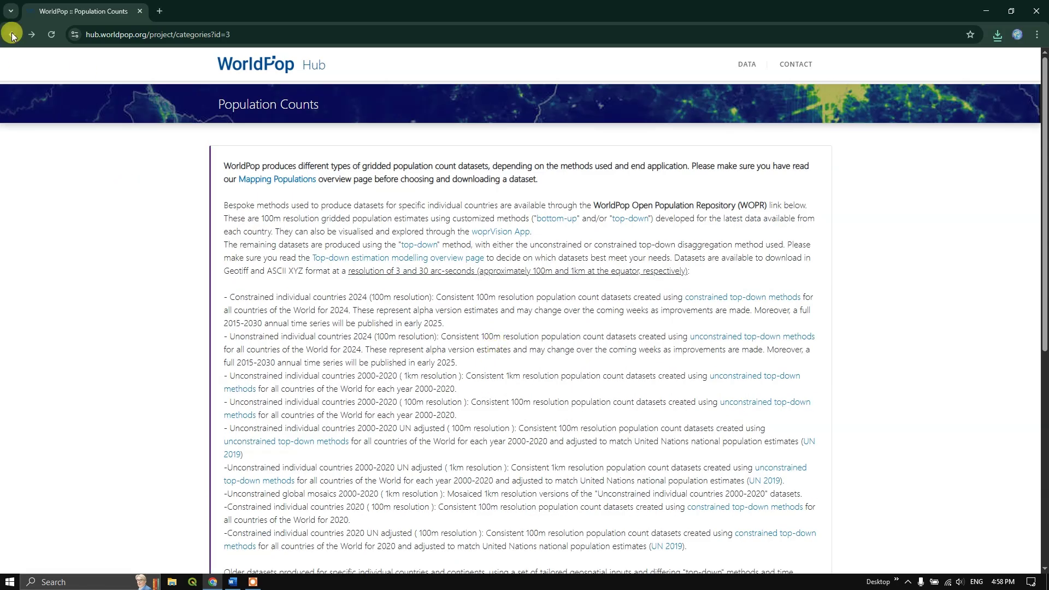
{"action": "left_click", "coordinate": [12, 35]}
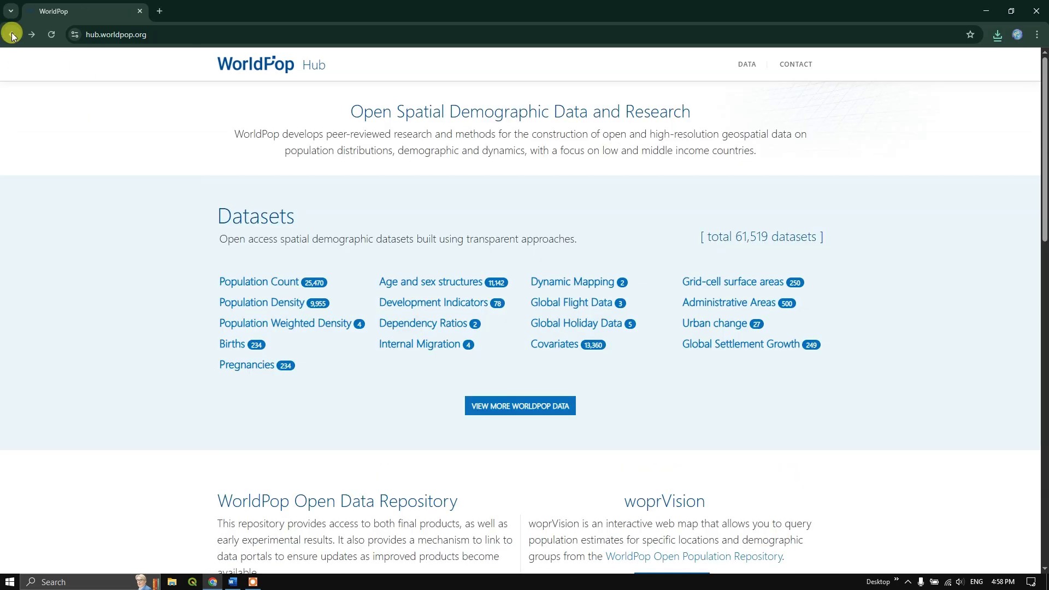
{"action": "left_click", "coordinate": [289, 309]}
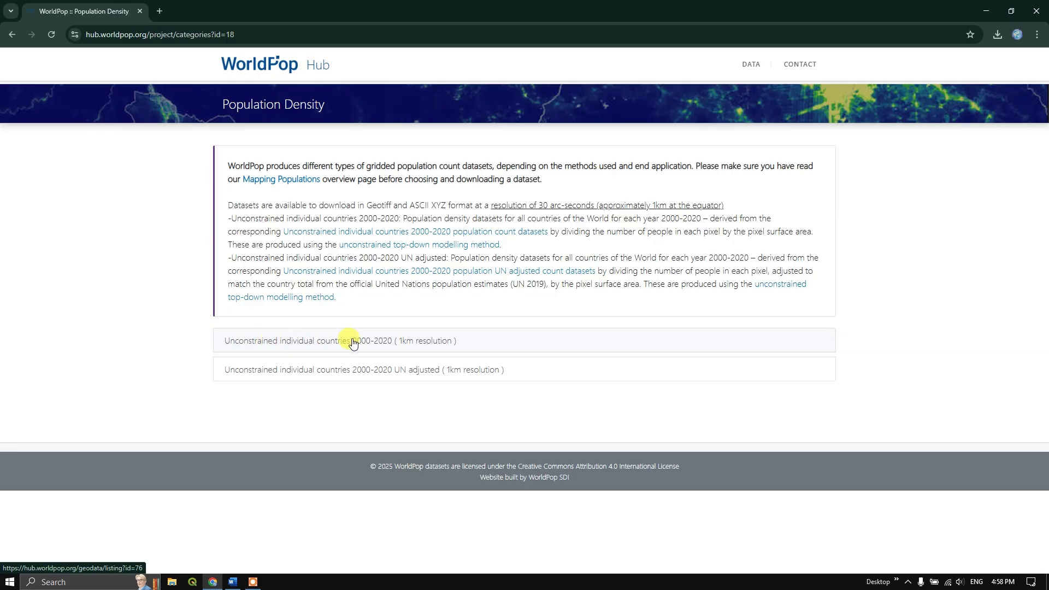
- Open "Unconstrained individual countries 2000-2020 (1km resolution)" for population density and filter the listing by "india"
{"action": "left_click", "coordinate": [389, 343]}
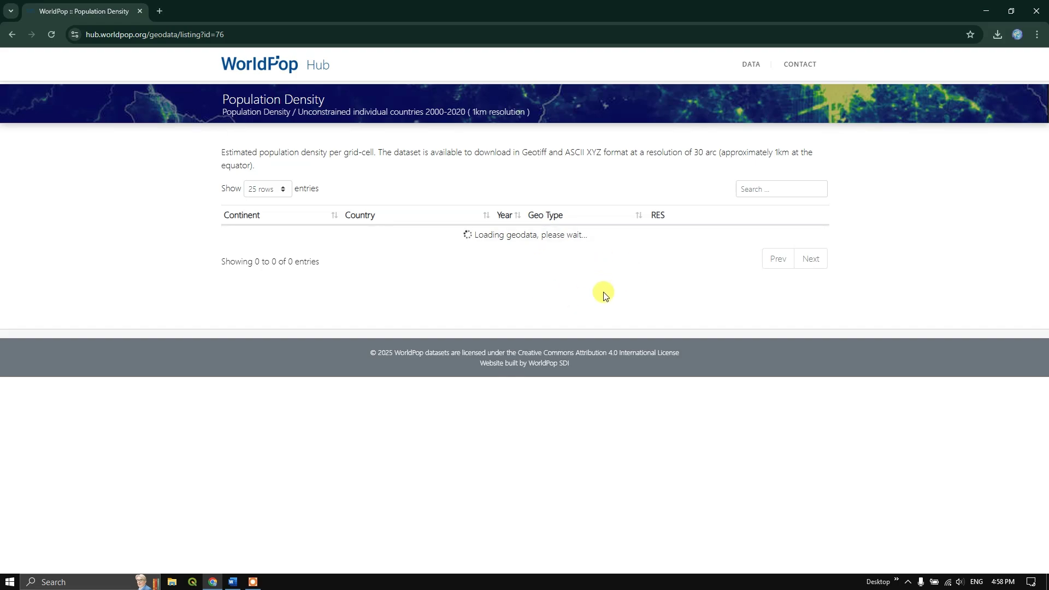
{"action": "left_click", "coordinate": [747, 190]}
{"action": "type", "text": "india"}
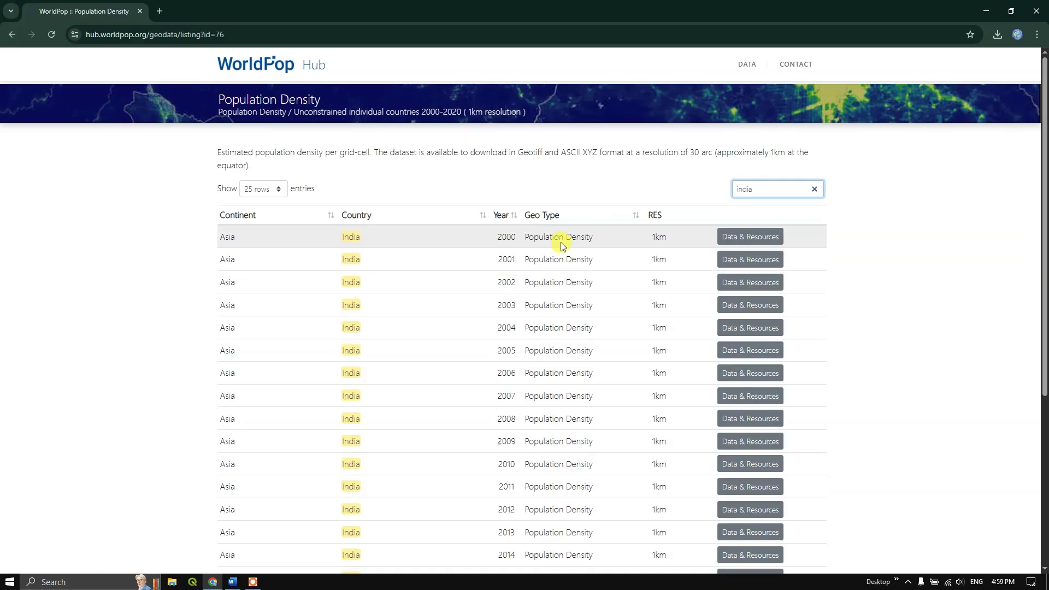
- Look through the available years for India and open the data and resources page of the 2020 population density dataset
{"action": "scroll", "coordinate": [613, 358], "scroll_direction": "down", "scroll_amount": 4}
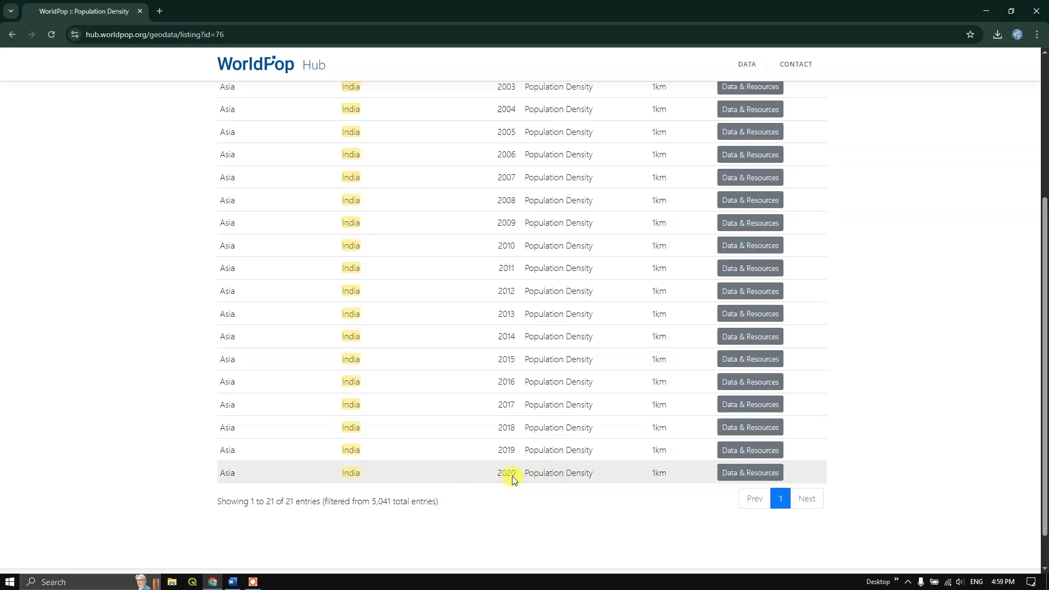
{"action": "scroll", "coordinate": [513, 476], "scroll_direction": "up", "scroll_amount": 4}
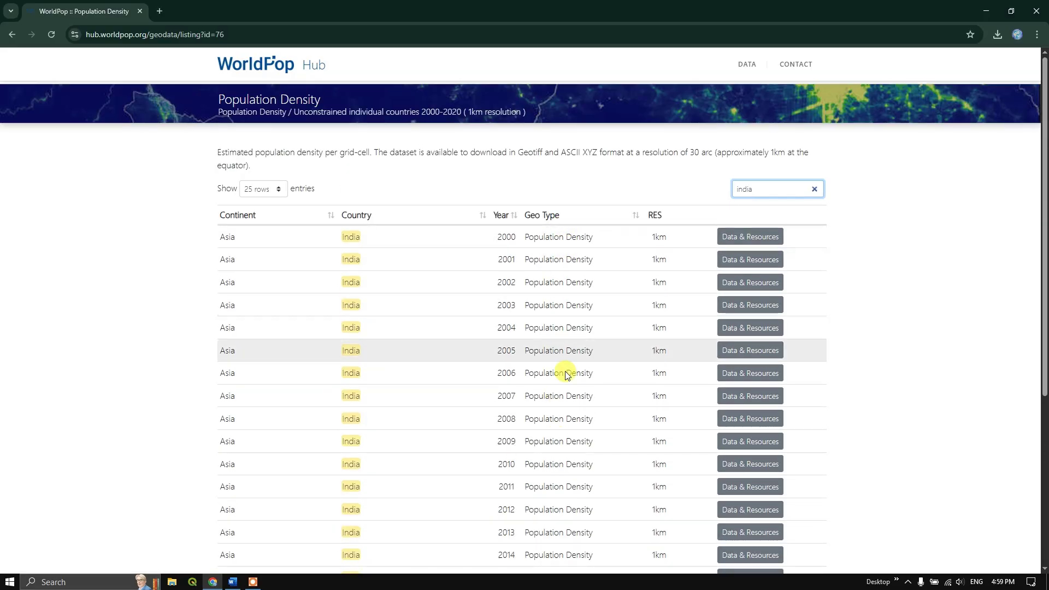
{"action": "scroll", "coordinate": [528, 240], "scroll_direction": "down", "scroll_amount": 3}
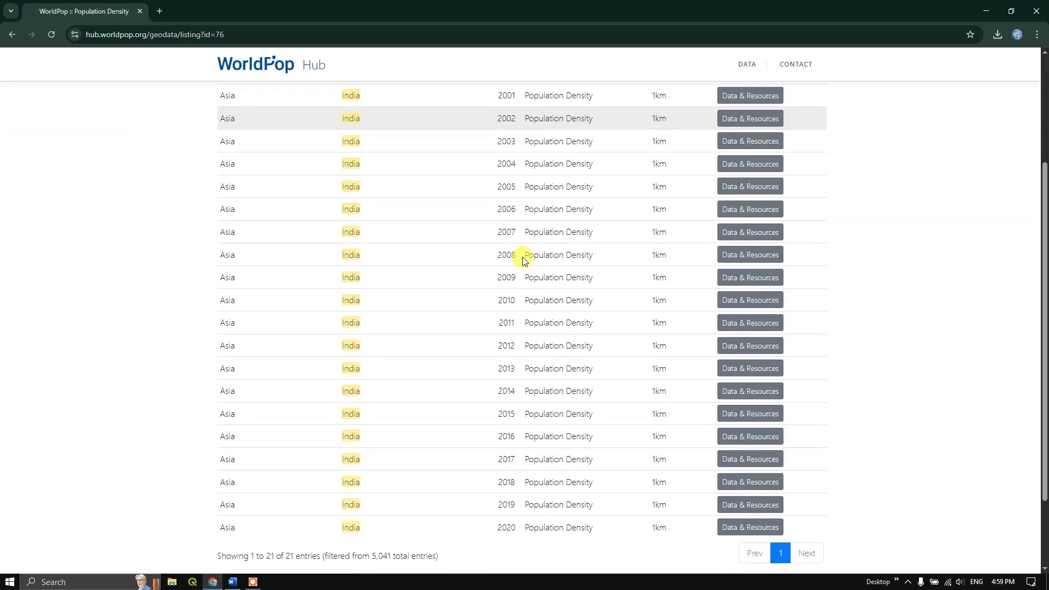
{"action": "scroll", "coordinate": [522, 262], "scroll_direction": "down", "scroll_amount": 2}
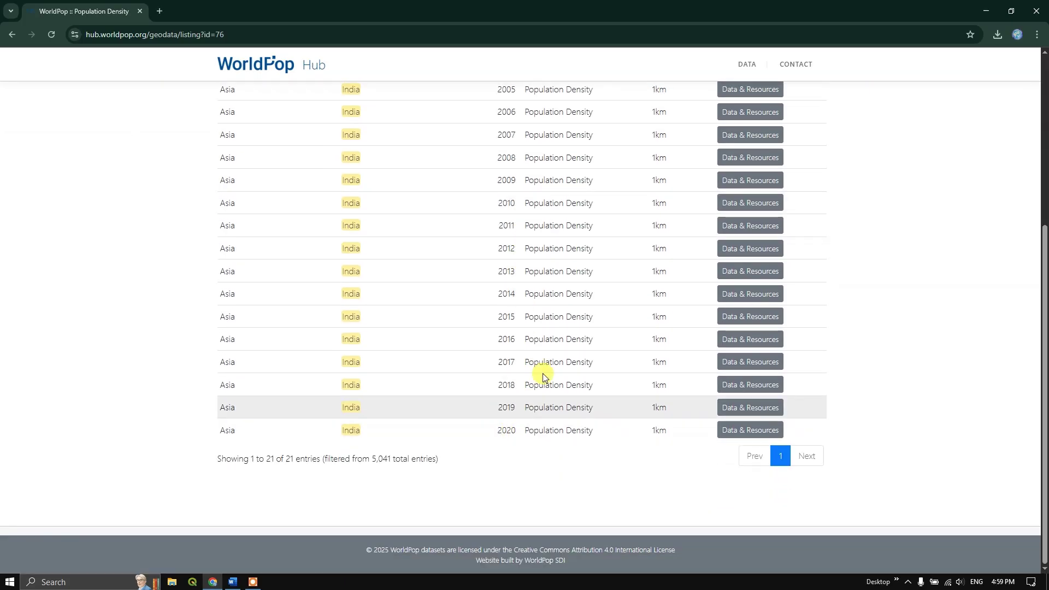
{"action": "scroll", "coordinate": [543, 375], "scroll_direction": "up", "scroll_amount": 5}
{"action": "scroll", "coordinate": [448, 399], "scroll_direction": "down", "scroll_amount": 4}
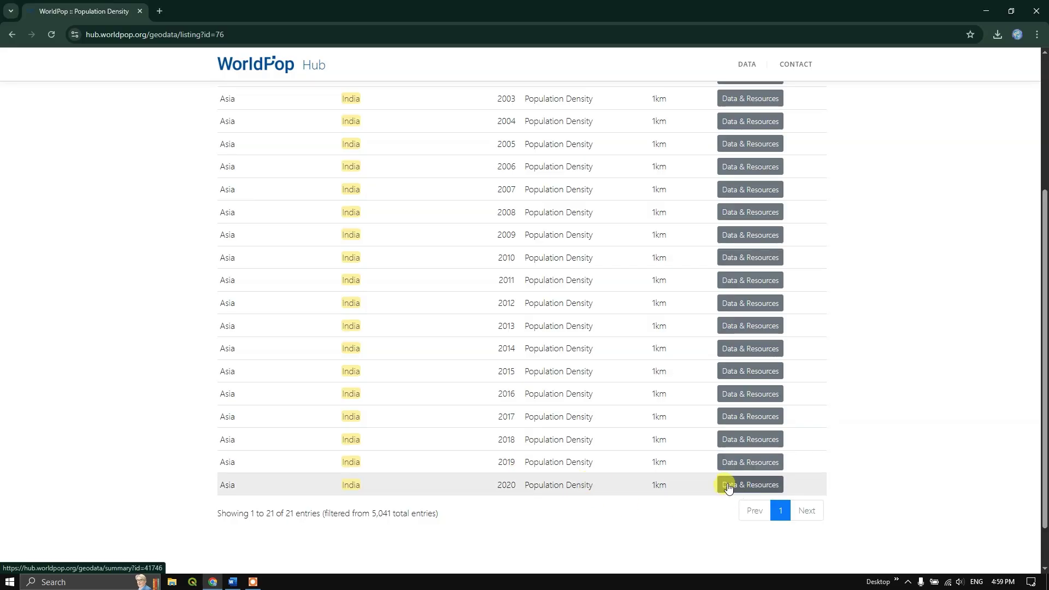
{"action": "left_click", "coordinate": [750, 488]}
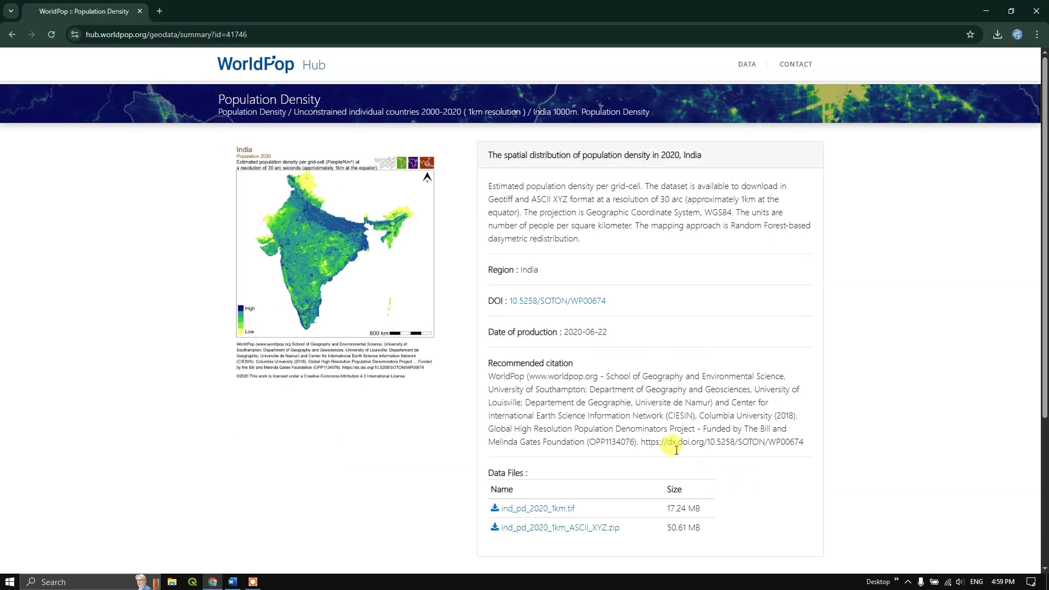
- Download ind_pd_2020_1km.tif from the data files and highlight the opening part of the dataset's description
{"action": "scroll", "coordinate": [672, 445], "scroll_direction": "down", "scroll_amount": 1}
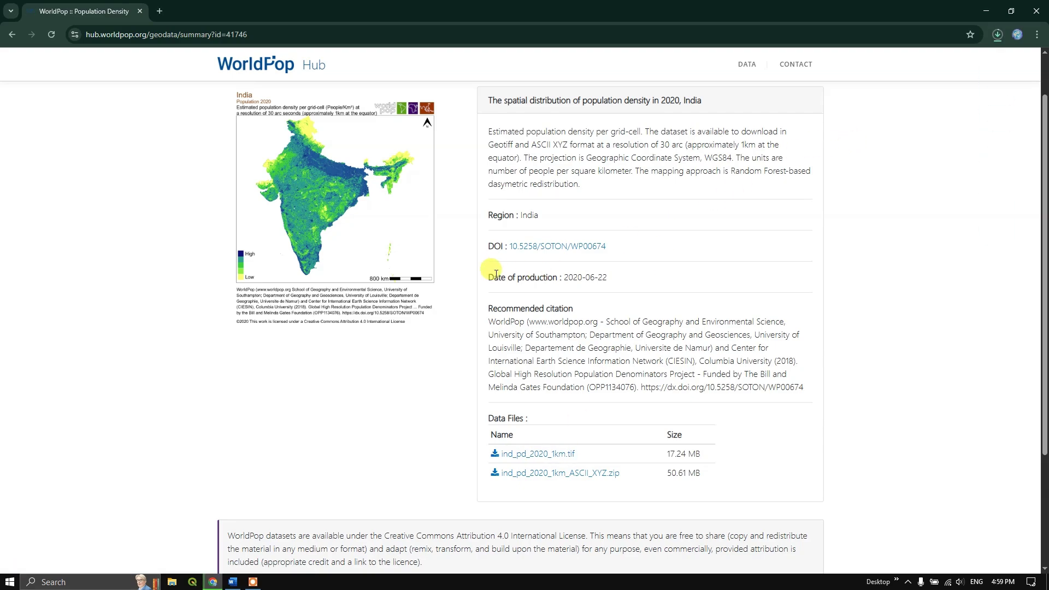
{"action": "scroll", "coordinate": [492, 282], "scroll_direction": "up", "scroll_amount": 1}
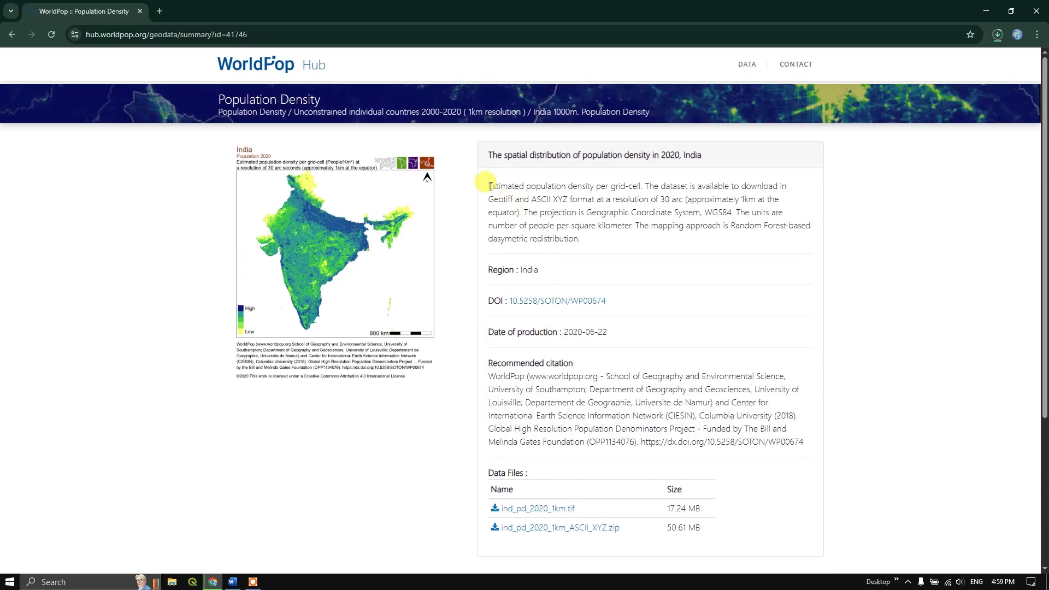
{"action": "left_click_drag", "start_coordinate": [490, 186], "coordinate": [700, 212]}
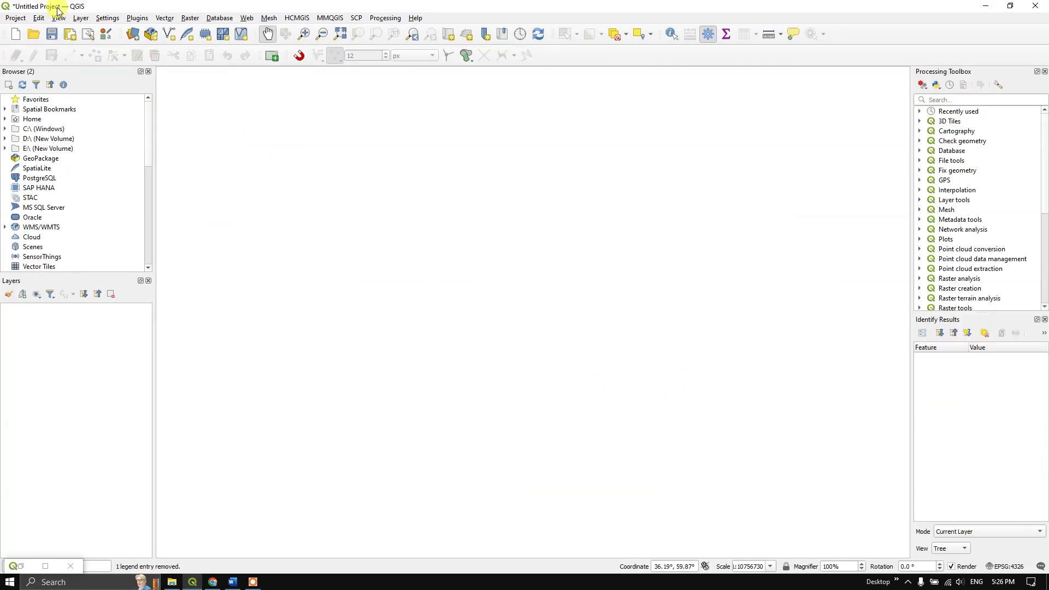
- Switch to QGIS and add ind_pd_2020_1km.tif and ind_ppp_2020_1km_Aggregated.tif from D:\GS as raster layers
{"action": "left_click", "coordinate": [86, 19]}
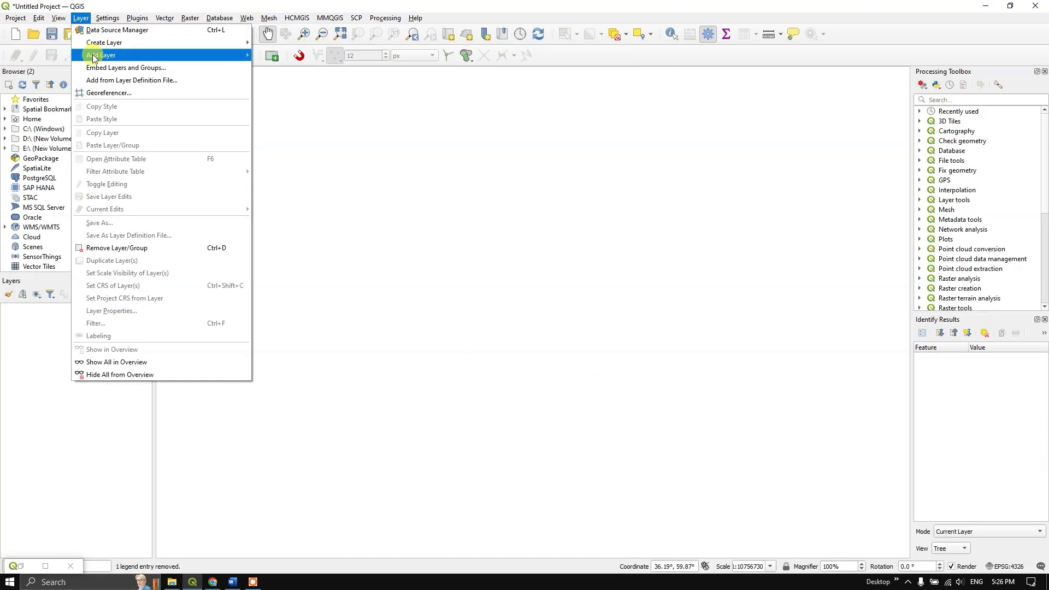
{"action": "mouse_move", "coordinate": [176, 55]}
{"action": "left_click", "coordinate": [303, 68]}
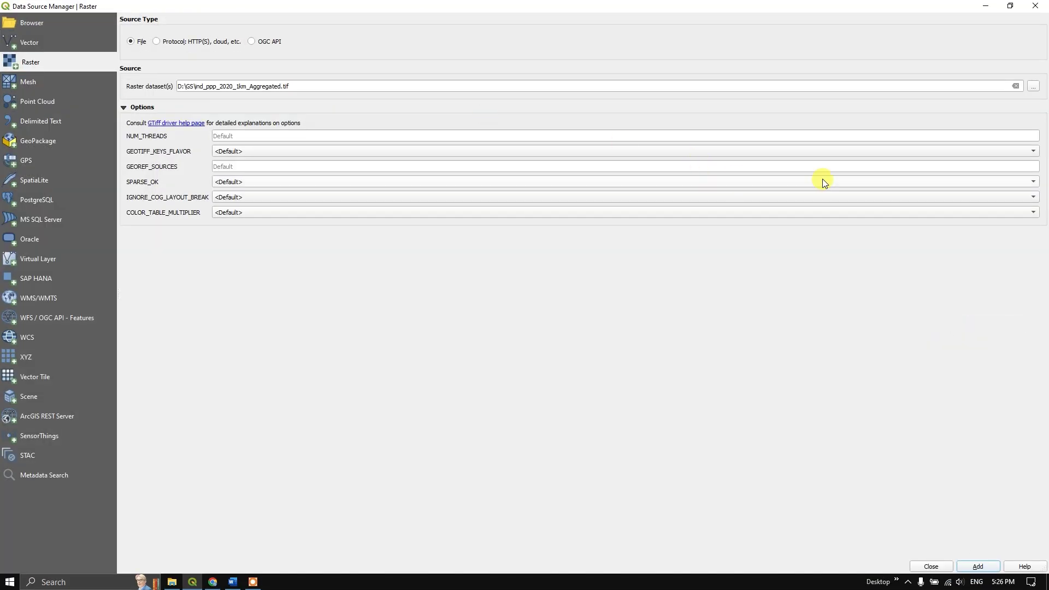
{"action": "left_click", "coordinate": [1033, 87]}
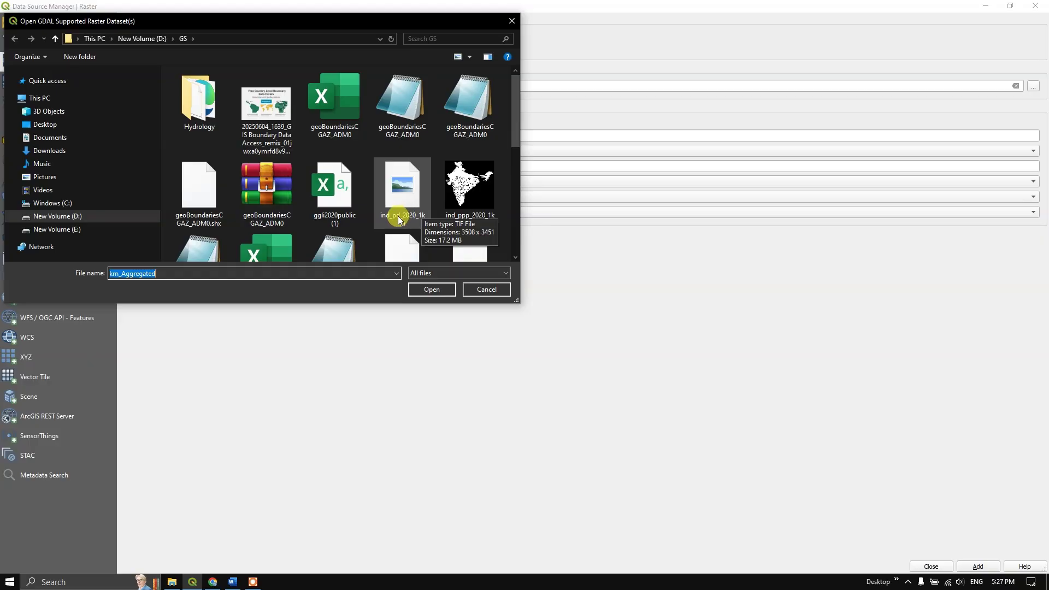
{"action": "left_click", "coordinate": [409, 195]}
{"action": "left_click", "coordinate": [459, 195], "text": "ctrl"}
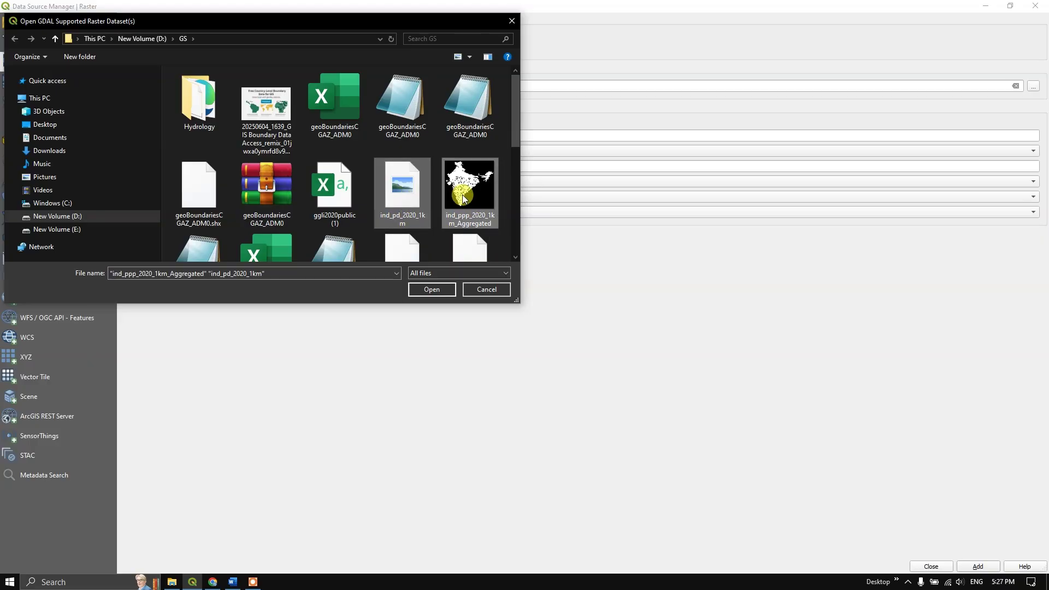
{"action": "left_click", "coordinate": [440, 293]}
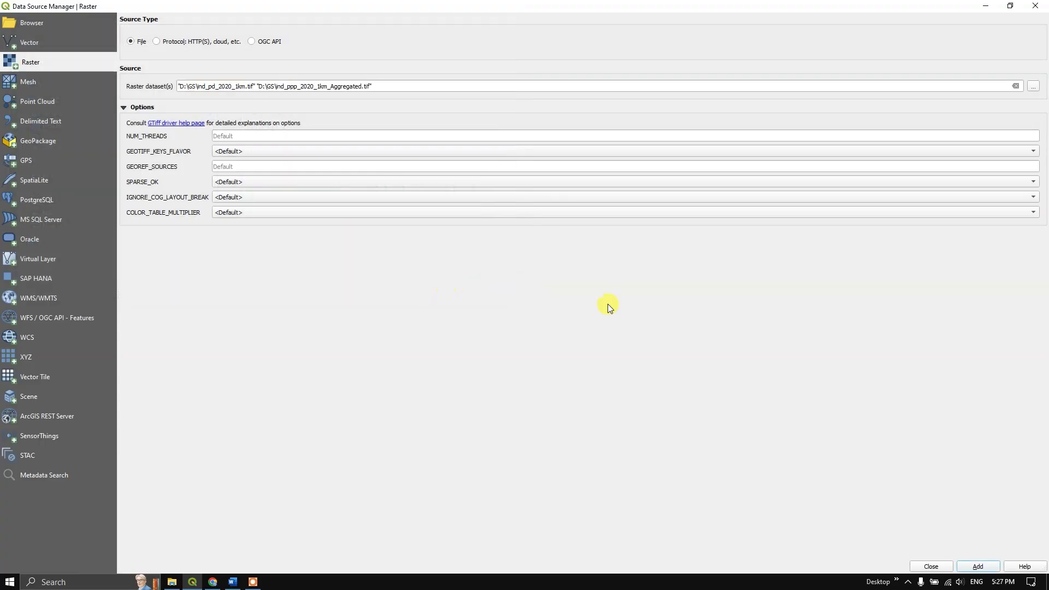
{"action": "left_click", "coordinate": [1035, 6]}
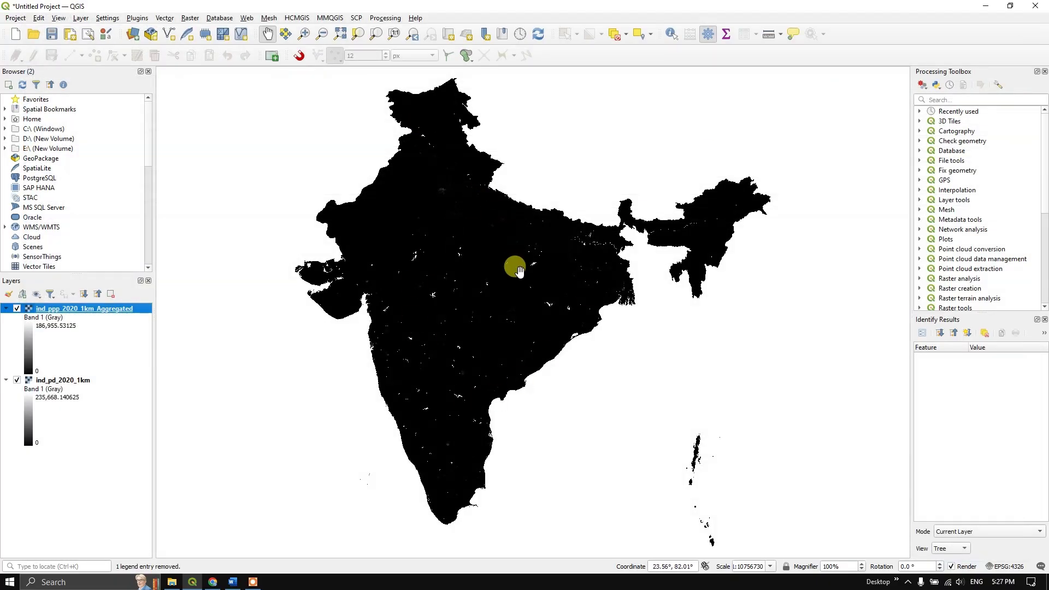
- Hide the ind_pd_2020_1km layer and style ind_ppp_2020_1km_Aggregated as singleband pseudocolor in Quantile mode with 2 classes
{"action": "left_click_drag", "start_coordinate": [518, 271], "coordinate": [552, 244]}
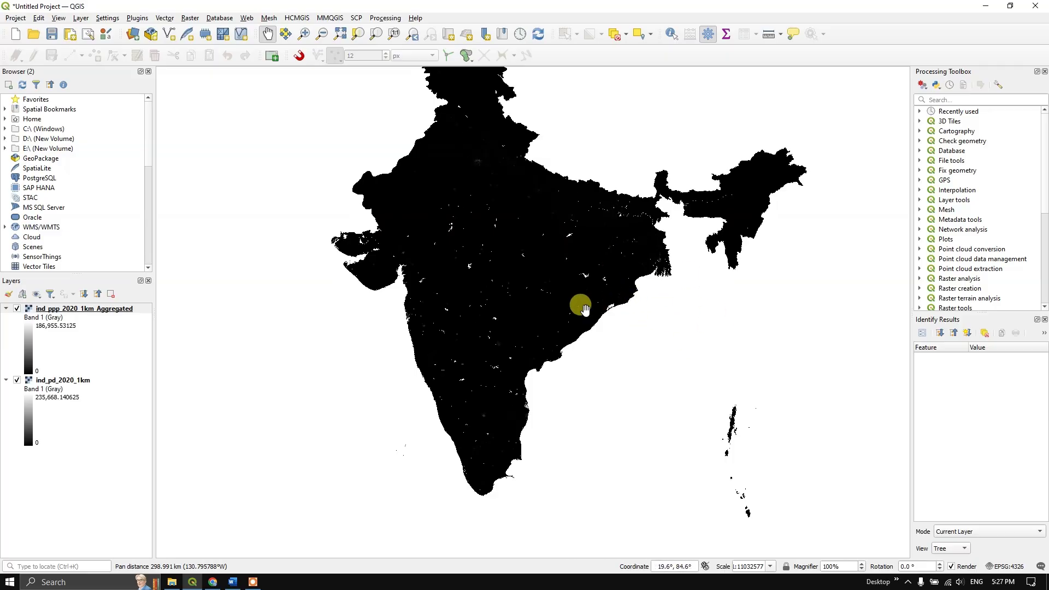
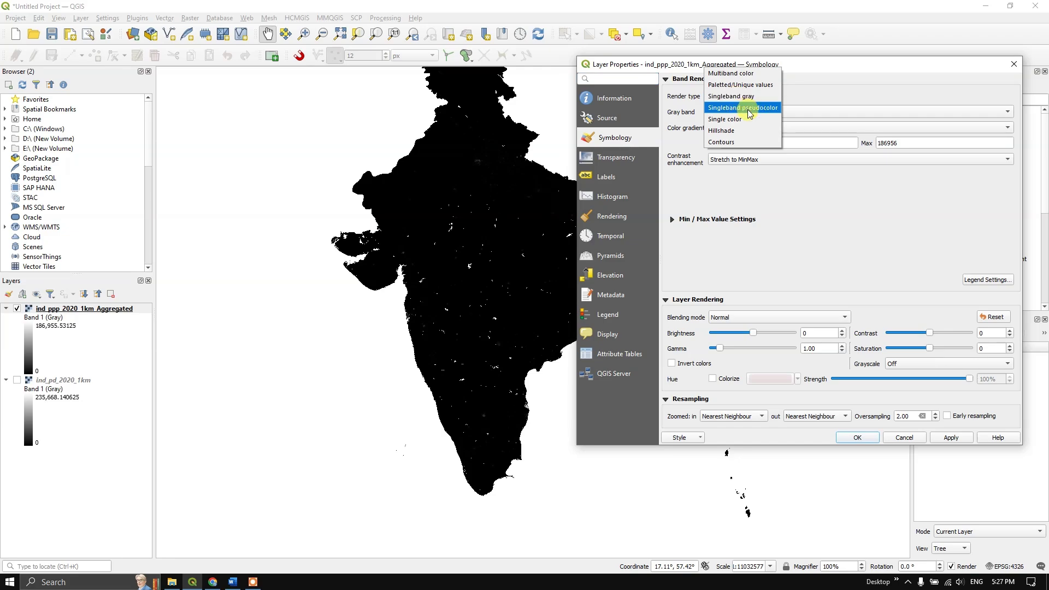
{"action": "left_click", "coordinate": [750, 108]}
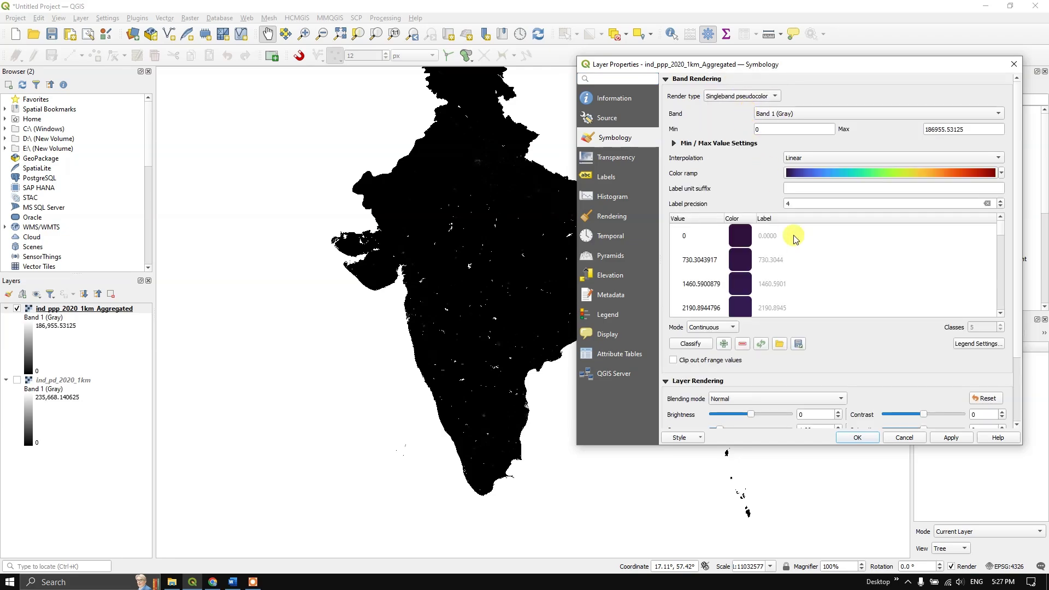
{"action": "left_click", "coordinate": [724, 328]}
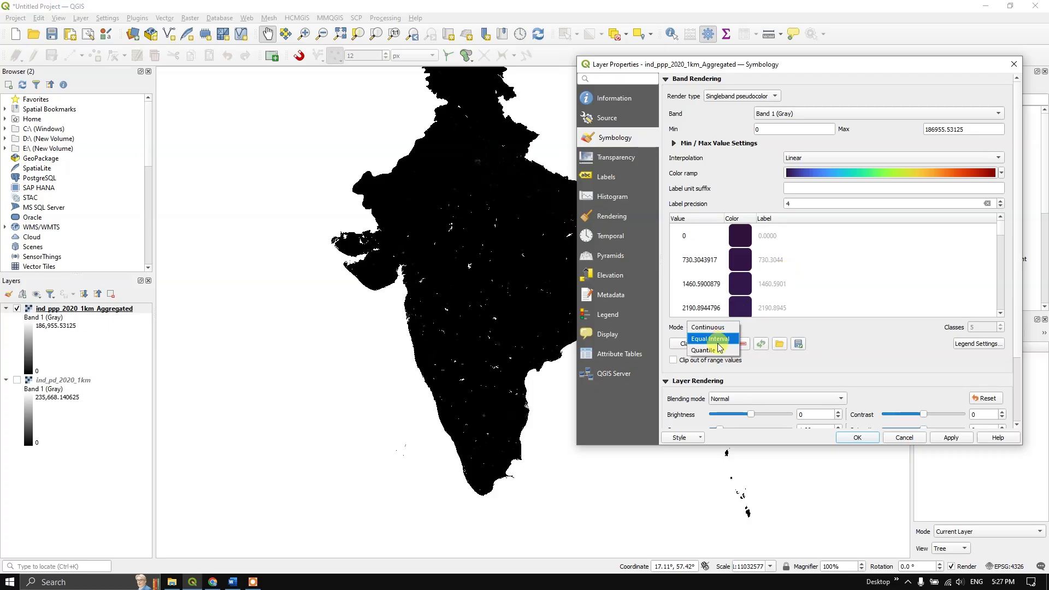
{"action": "left_click", "coordinate": [720, 352]}
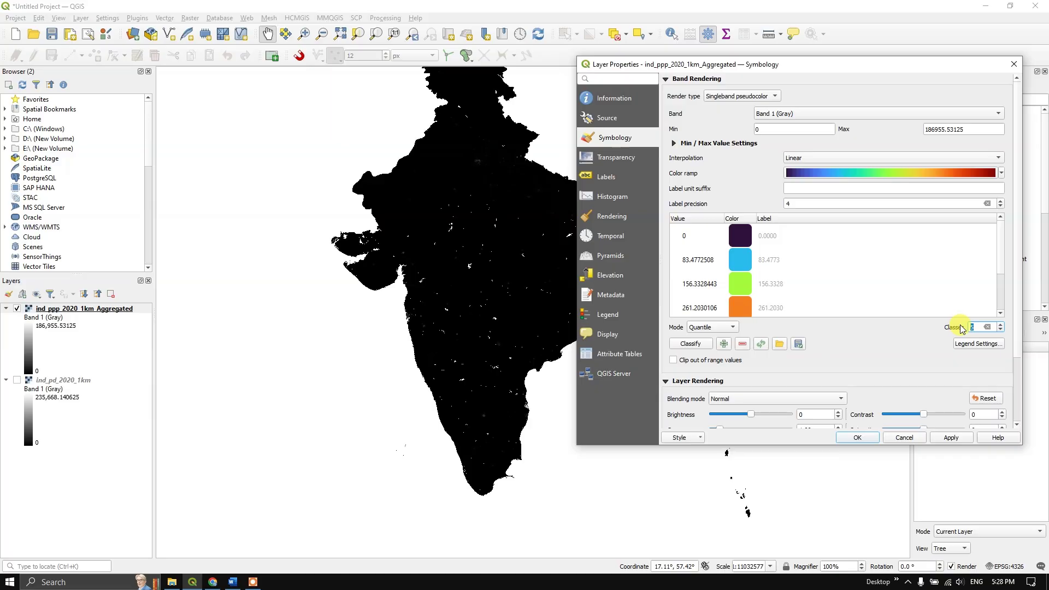
{"action": "type", "text": "2"}
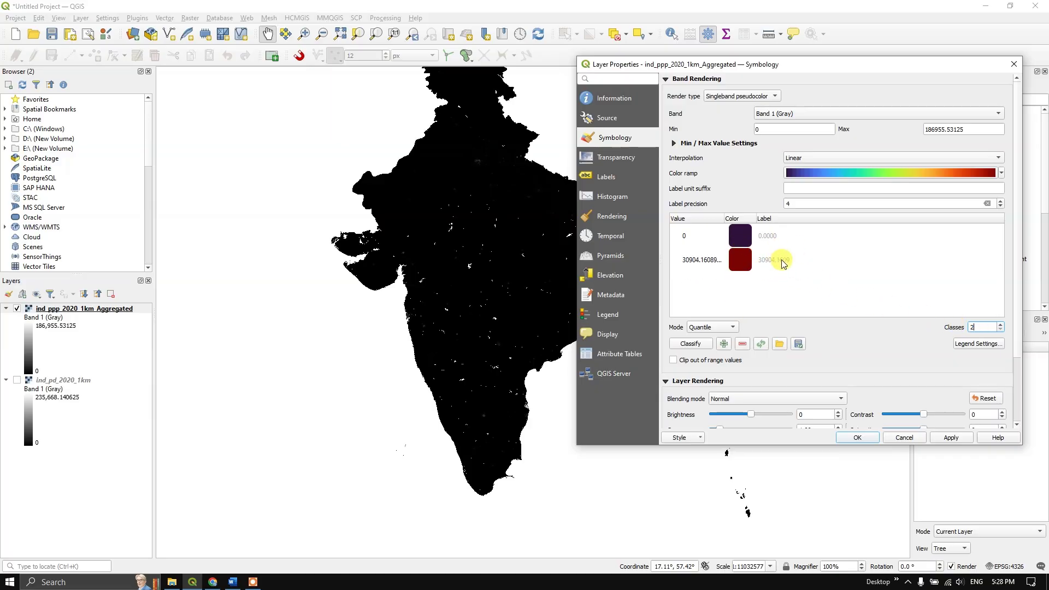
{"action": "left_click", "coordinate": [957, 439]}
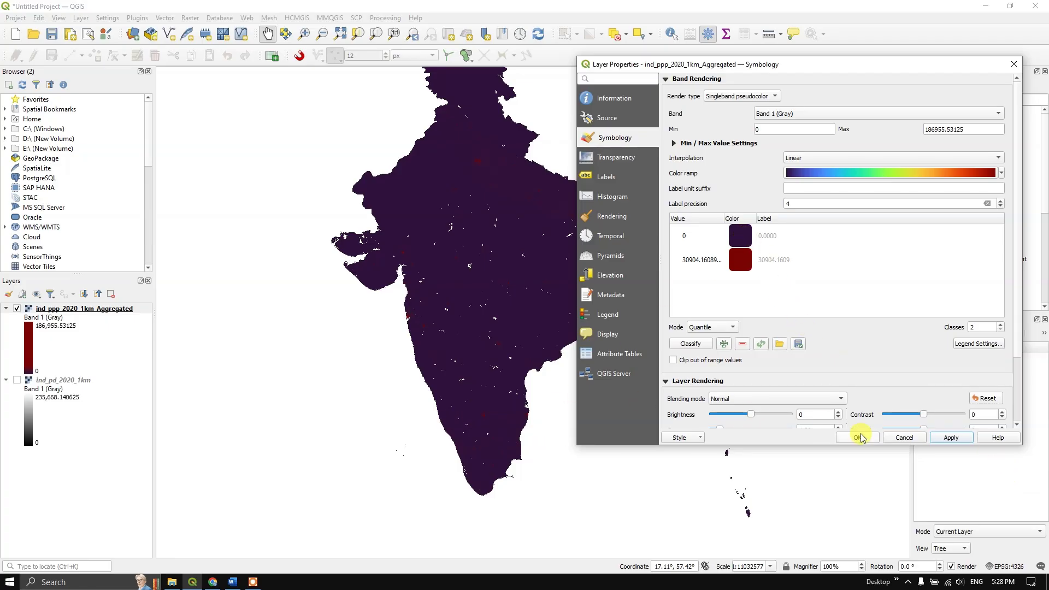
- Set the opacity of the population count layer's value 0 color to 0% and apply the symbology
{"action": "right_click", "coordinate": [737, 237]}
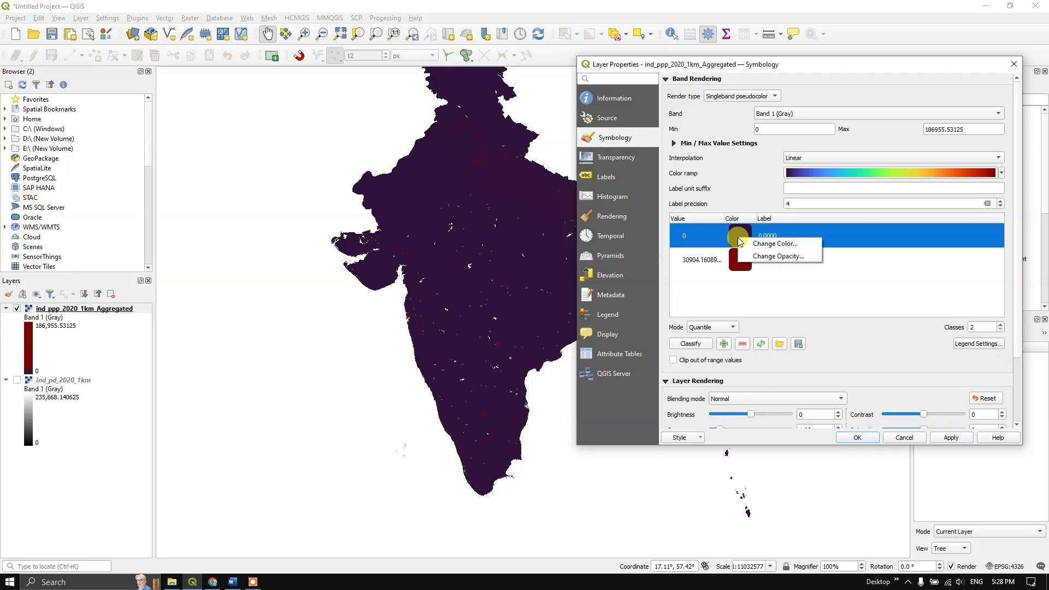
{"action": "left_click", "coordinate": [770, 258]}
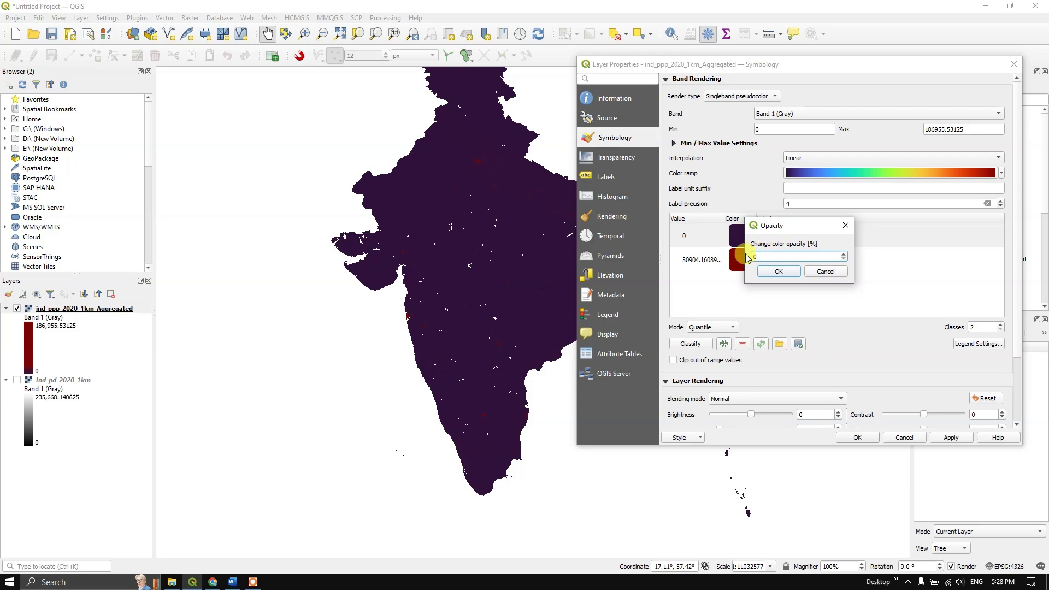
{"action": "left_click", "coordinate": [791, 275]}
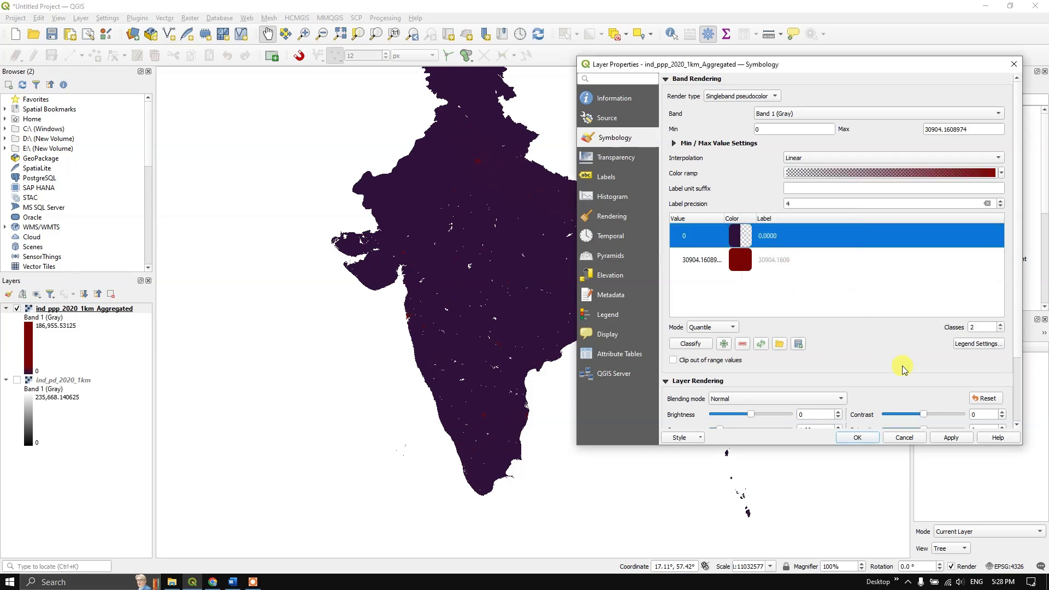
{"action": "left_click", "coordinate": [963, 440]}
{"action": "left_click", "coordinate": [856, 439]}
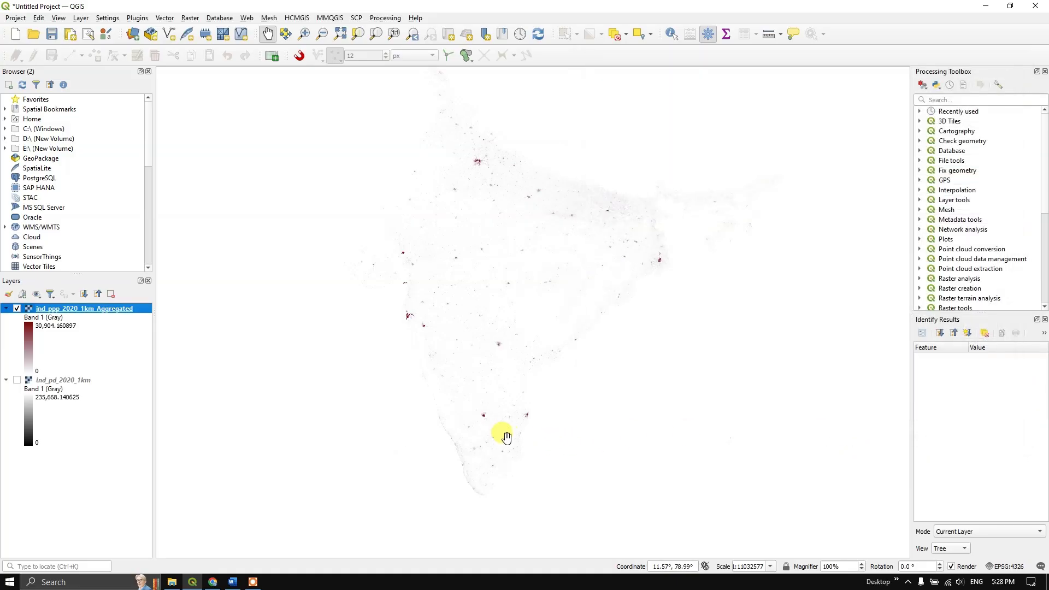
{"action": "scroll", "coordinate": [506, 436], "scroll_direction": "up", "scroll_amount": 2}
{"action": "scroll", "coordinate": [588, 362], "scroll_direction": "up", "scroll_amount": 1}
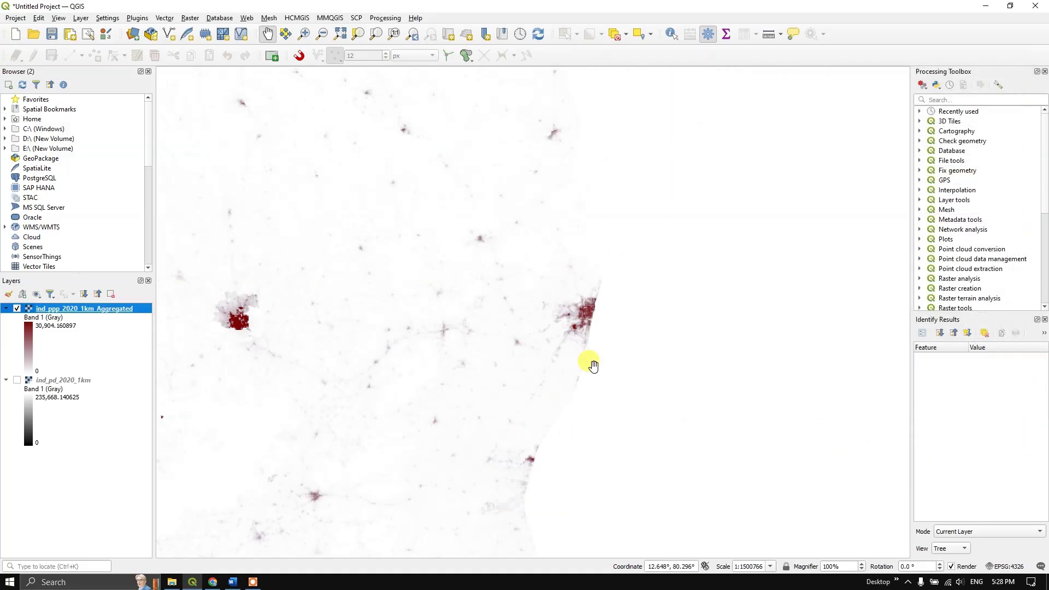
- Identify the population count of a dark red cell in the Chennai cluster on the east coast
{"action": "left_click_drag", "start_coordinate": [370, 300], "coordinate": [541, 262]}
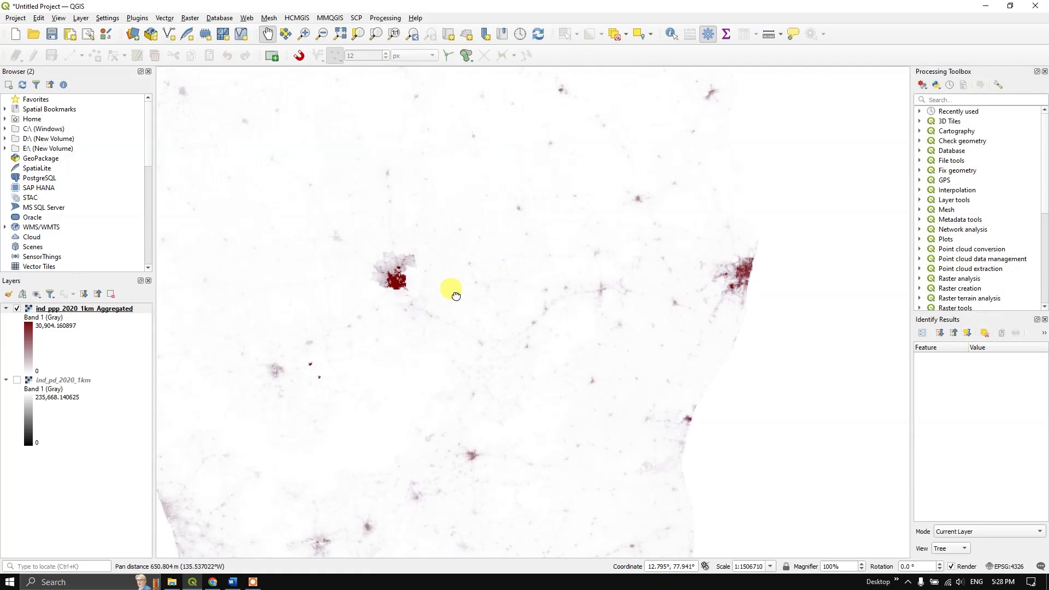
{"action": "left_click_drag", "start_coordinate": [454, 293], "coordinate": [487, 329]}
{"action": "left_click_drag", "start_coordinate": [589, 304], "coordinate": [507, 312]}
{"action": "left_click_drag", "start_coordinate": [698, 320], "coordinate": [663, 328]}
{"action": "scroll", "coordinate": [705, 330], "scroll_direction": "up", "scroll_amount": 4}
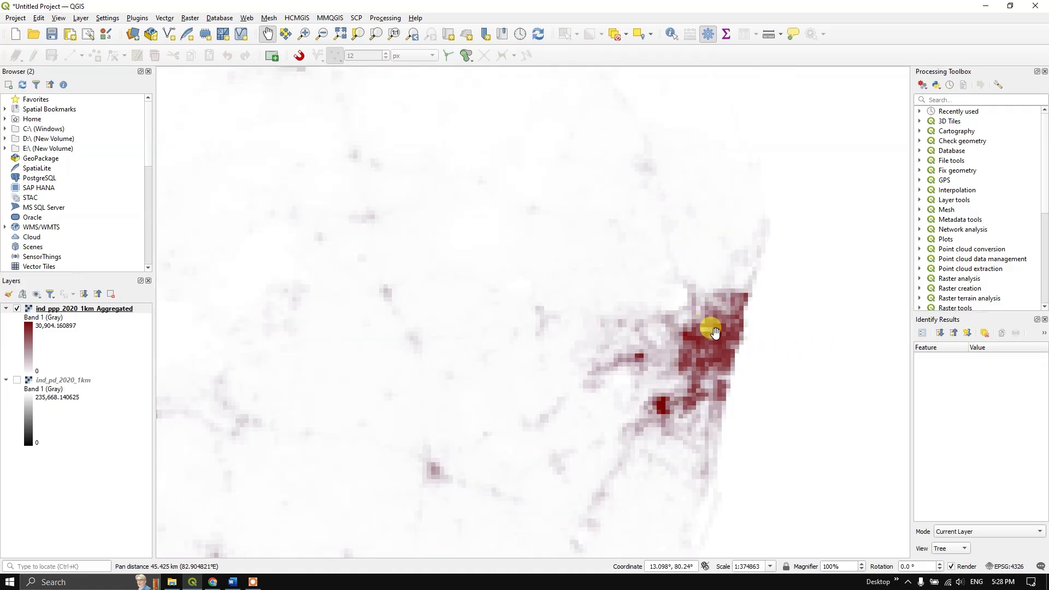
{"action": "left_click_drag", "start_coordinate": [724, 339], "coordinate": [590, 323]}
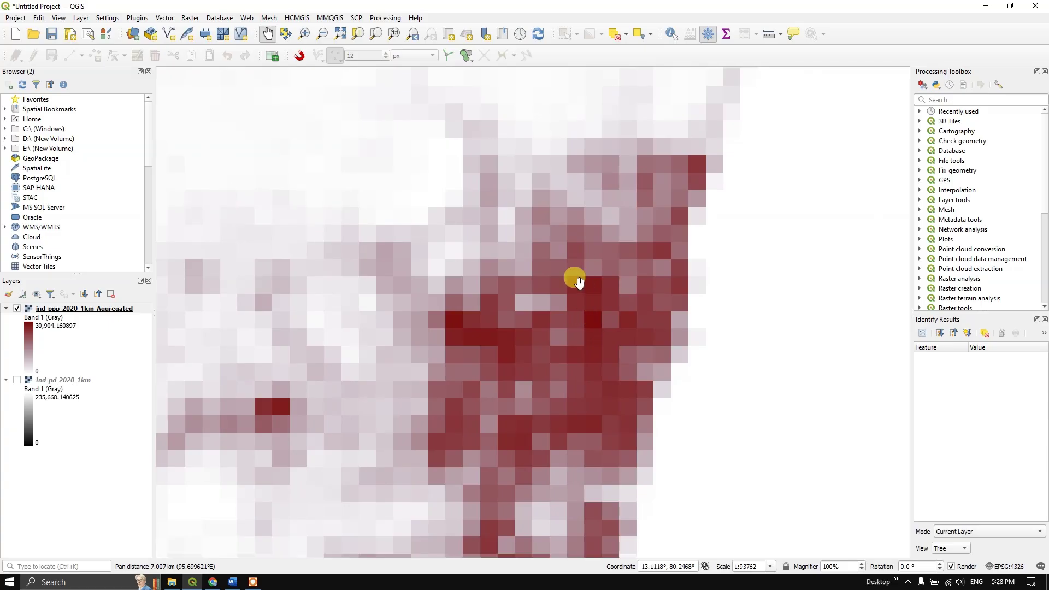
{"action": "left_click", "coordinate": [671, 36]}
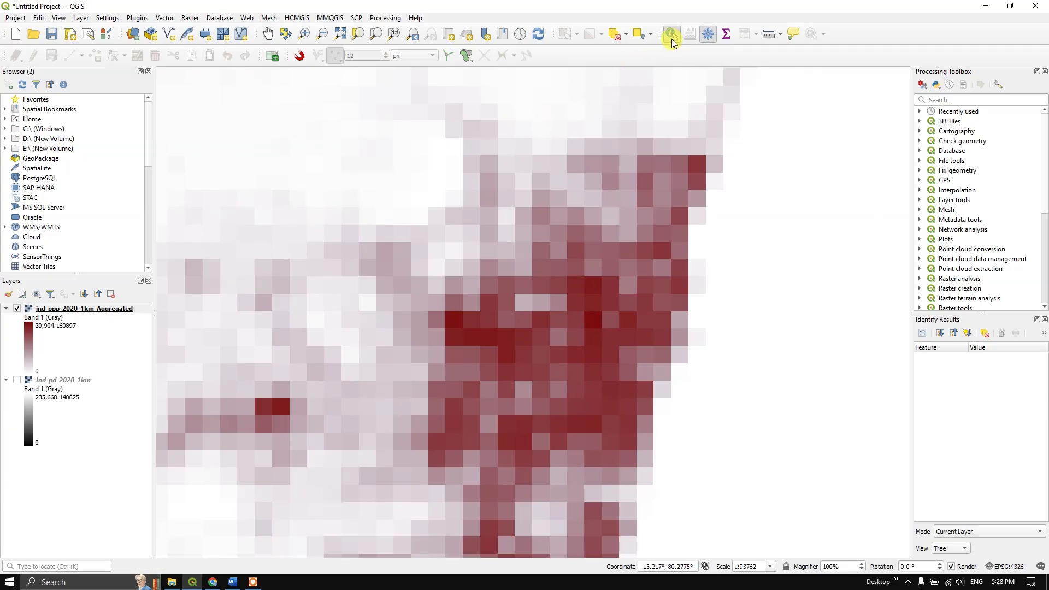
{"action": "left_click", "coordinate": [594, 321]}
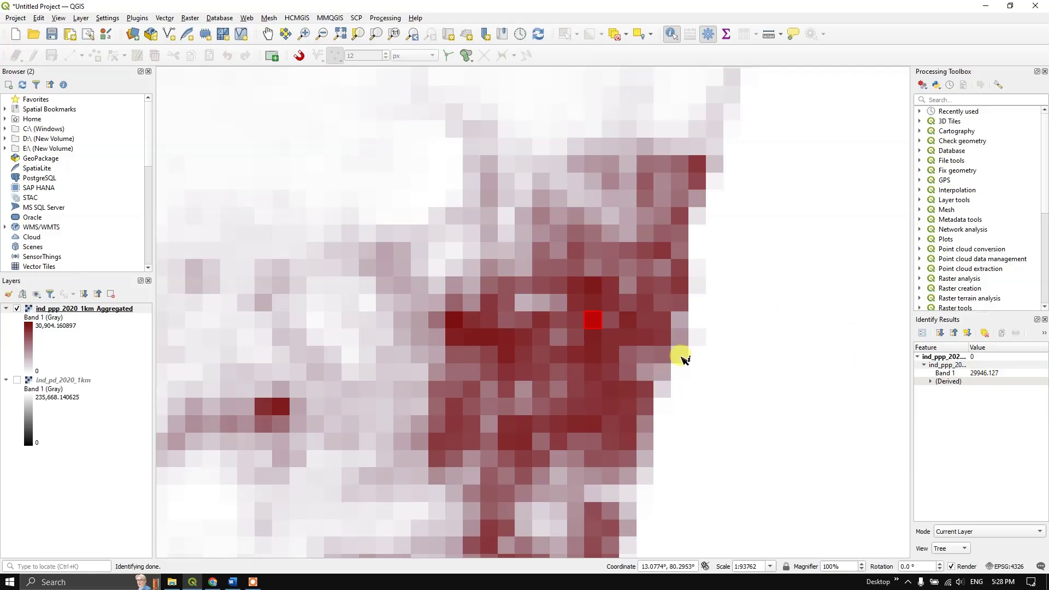
- Identify the population counts of several light-coloured cells around the edge of the Chennai cluster for comparison
{"action": "left_click", "coordinate": [444, 222]}
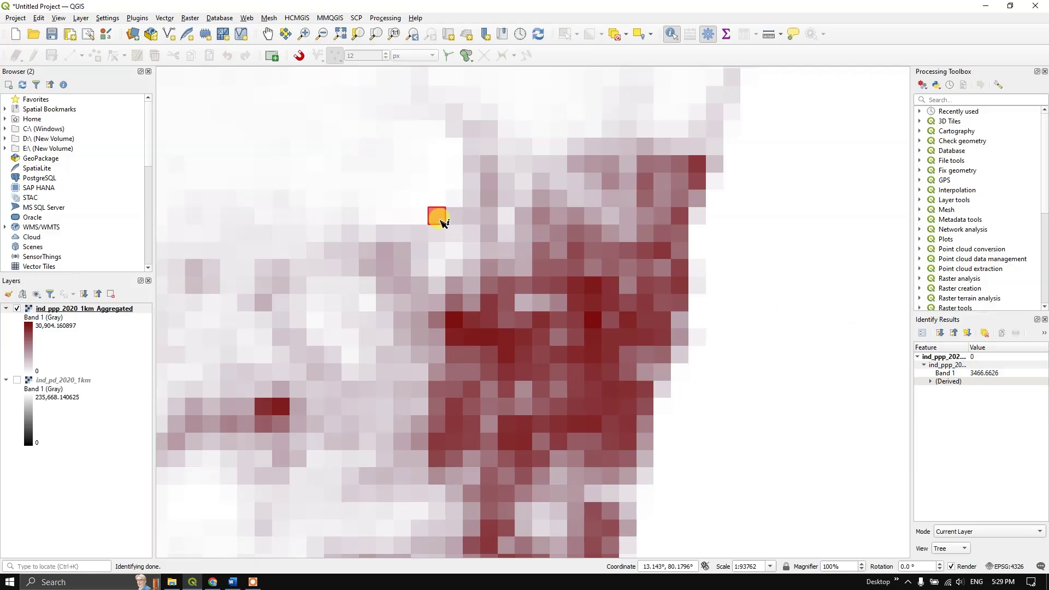
{"action": "left_click", "coordinate": [457, 113]}
{"action": "left_click", "coordinate": [635, 109]}
{"action": "left_click", "coordinate": [644, 95]}
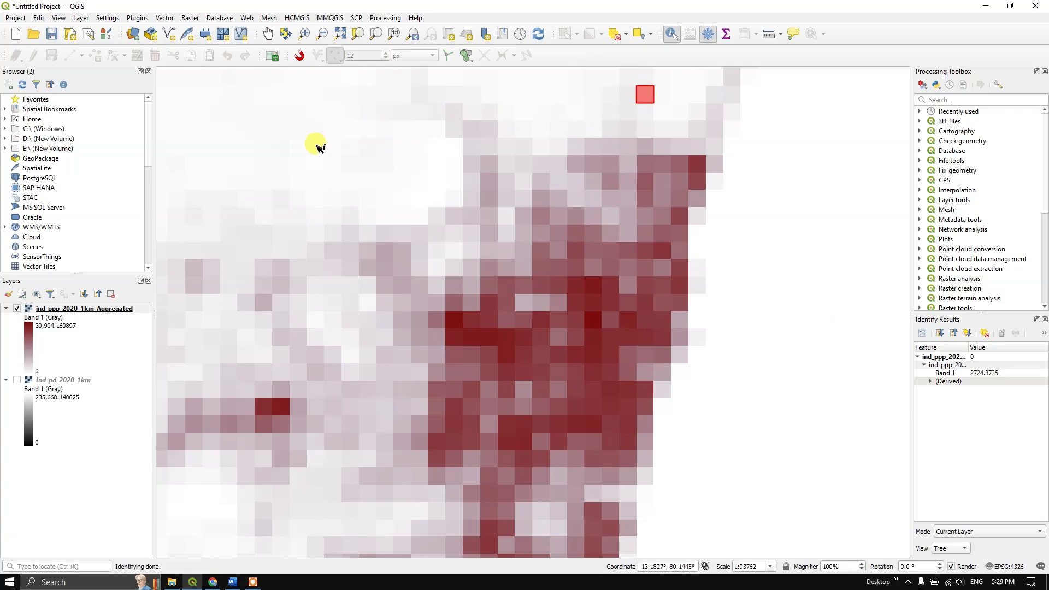
{"action": "left_click", "coordinate": [314, 131]}
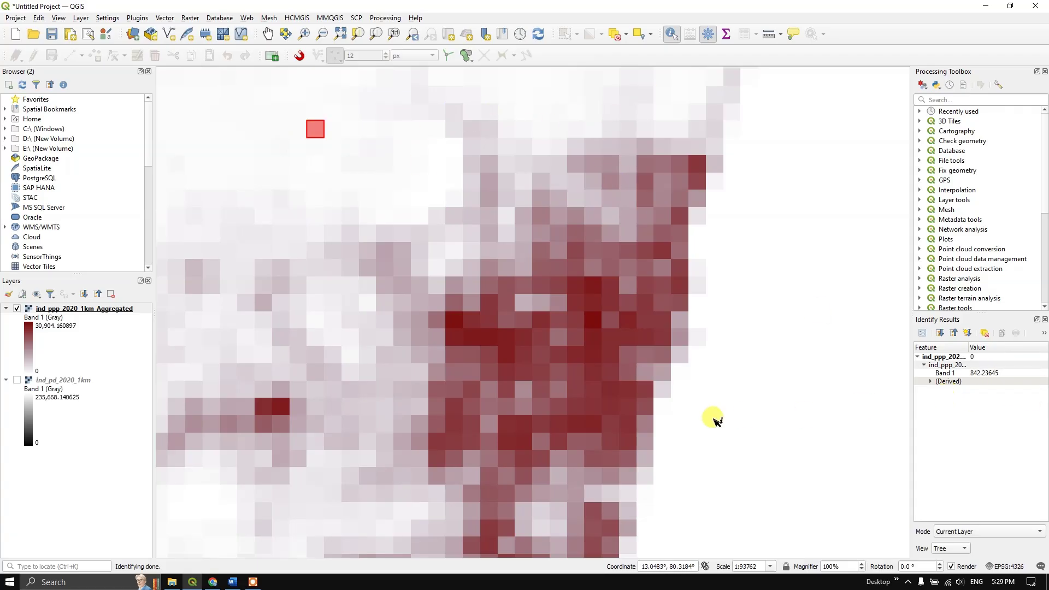
- Add the Google Satellite Hybrid basemap from the XYZ tiles and place ind_ppp_2020_1km_Aggregated above it in the layer order
{"action": "scroll", "coordinate": [631, 374], "scroll_direction": "down", "scroll_amount": 2}
{"action": "scroll", "coordinate": [635, 375], "scroll_direction": "down", "scroll_amount": 4}
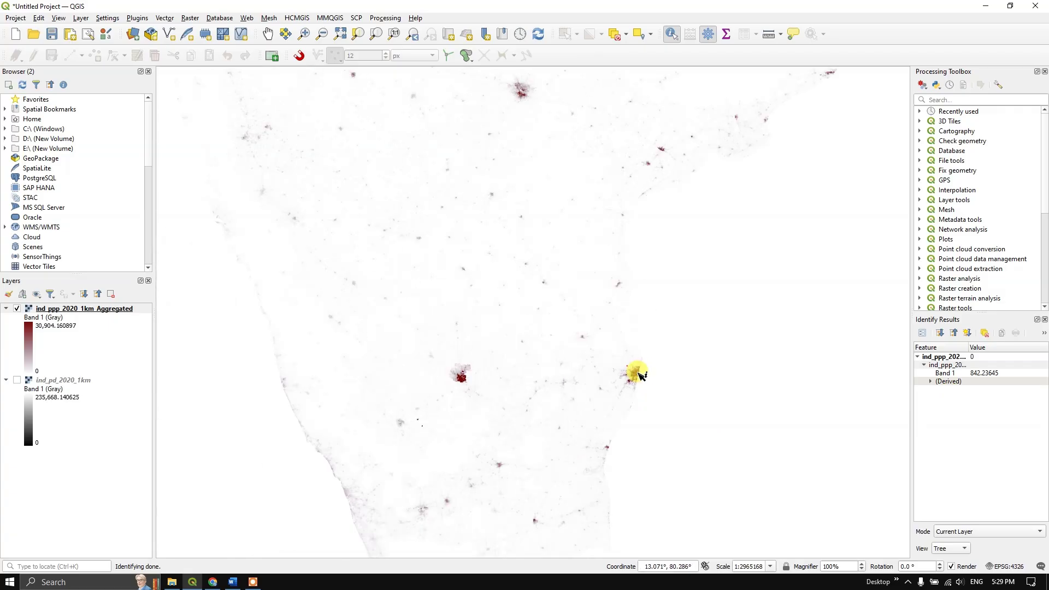
{"action": "scroll", "coordinate": [579, 370], "scroll_direction": "down", "scroll_amount": 1}
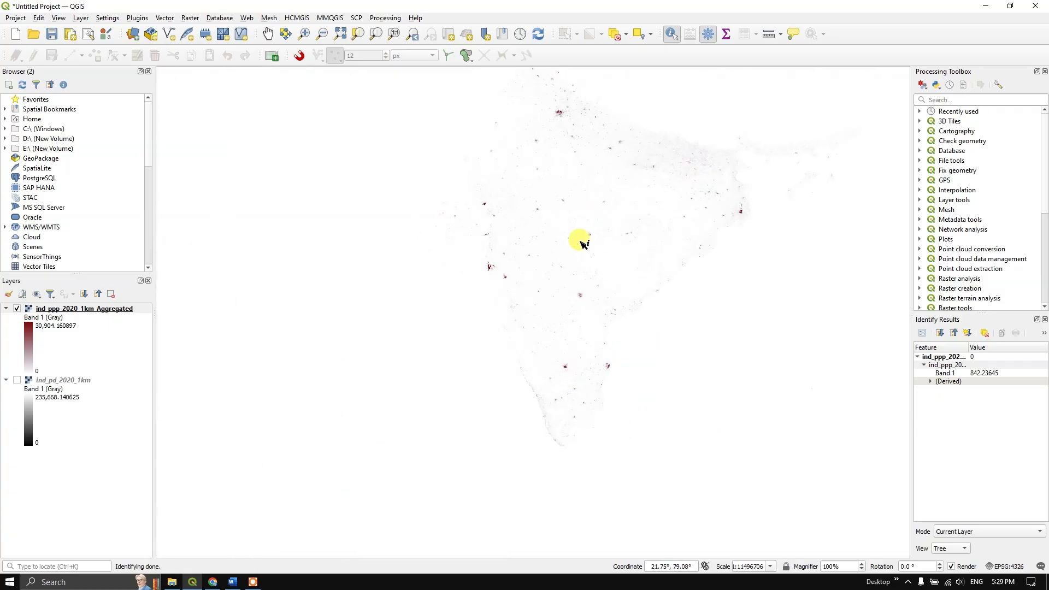
{"action": "scroll", "coordinate": [5, 237], "scroll_direction": "down", "scroll_amount": 4}
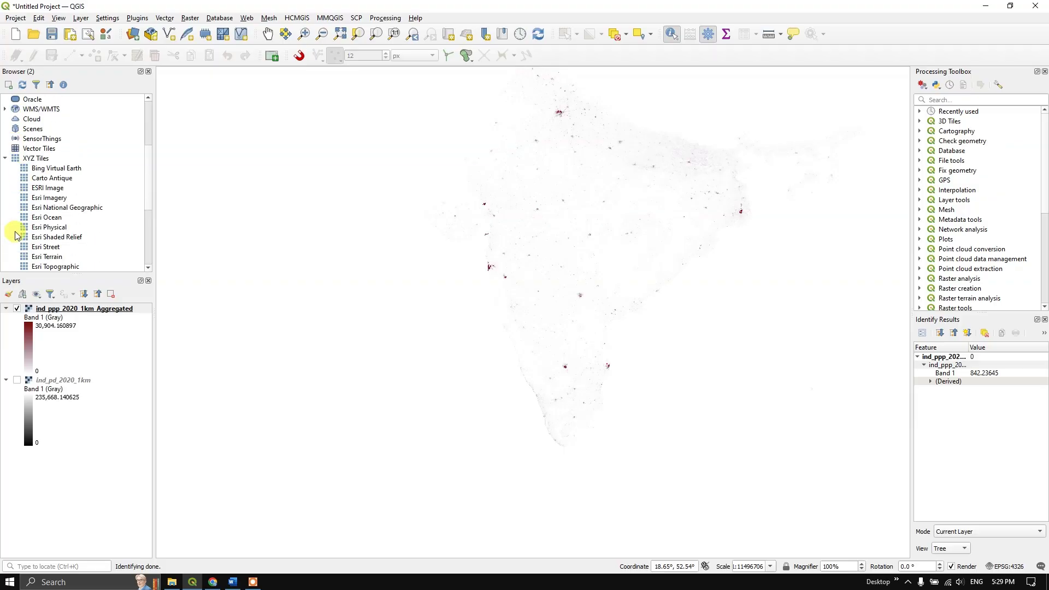
{"action": "scroll", "coordinate": [52, 205], "scroll_direction": "down", "scroll_amount": 2}
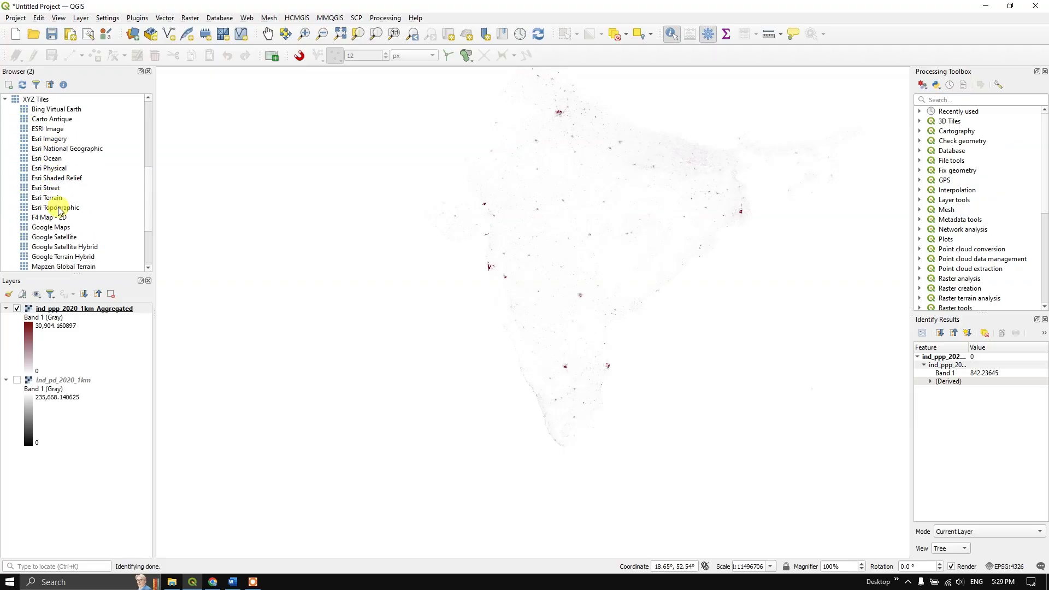
{"action": "left_click", "coordinate": [61, 248]}
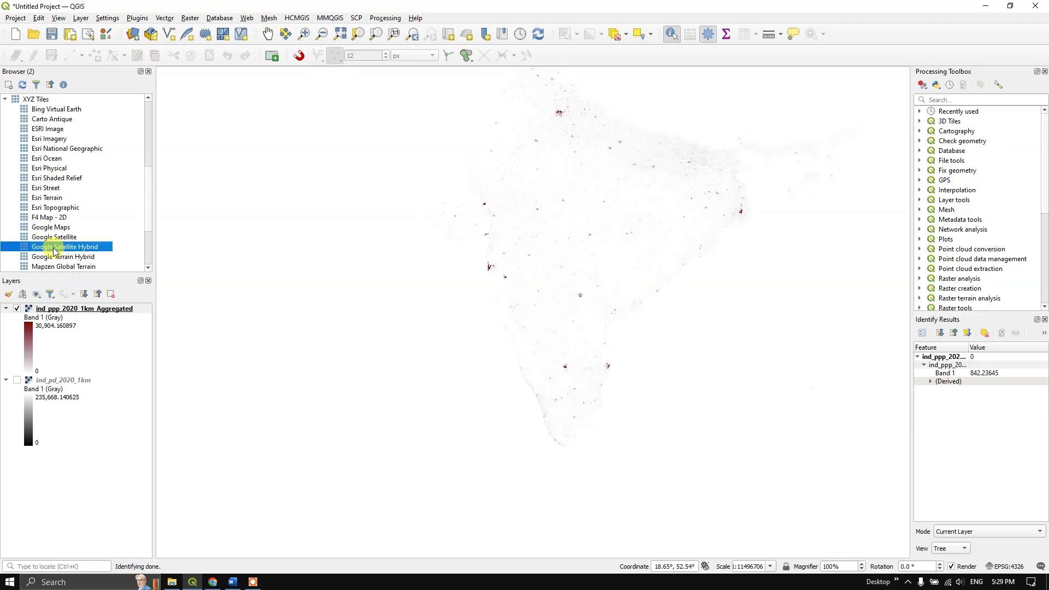
{"action": "left_click_drag", "start_coordinate": [58, 244], "coordinate": [342, 276]}
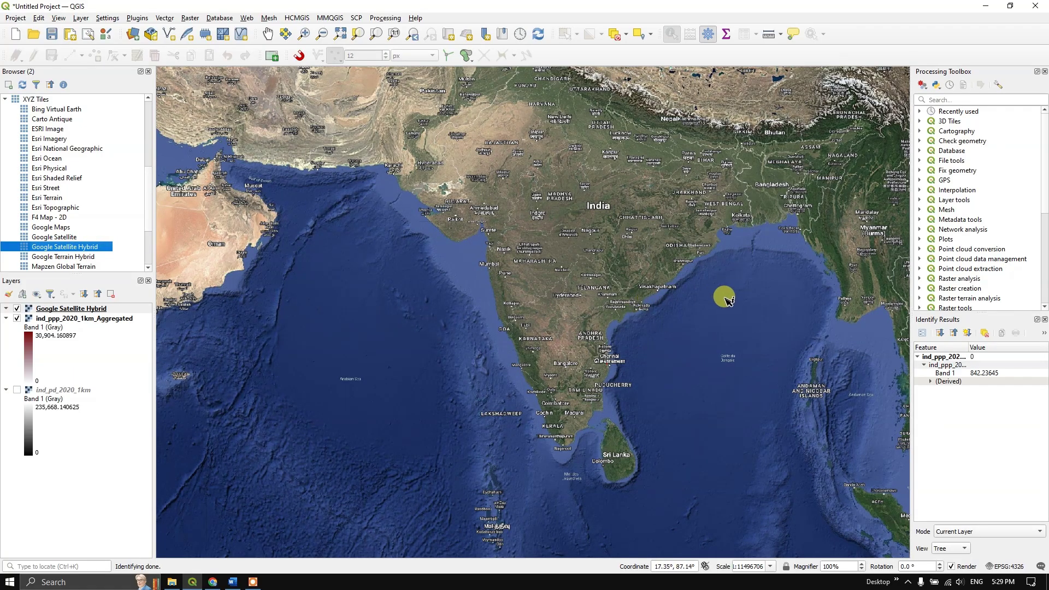
{"action": "left_click", "coordinate": [73, 321]}
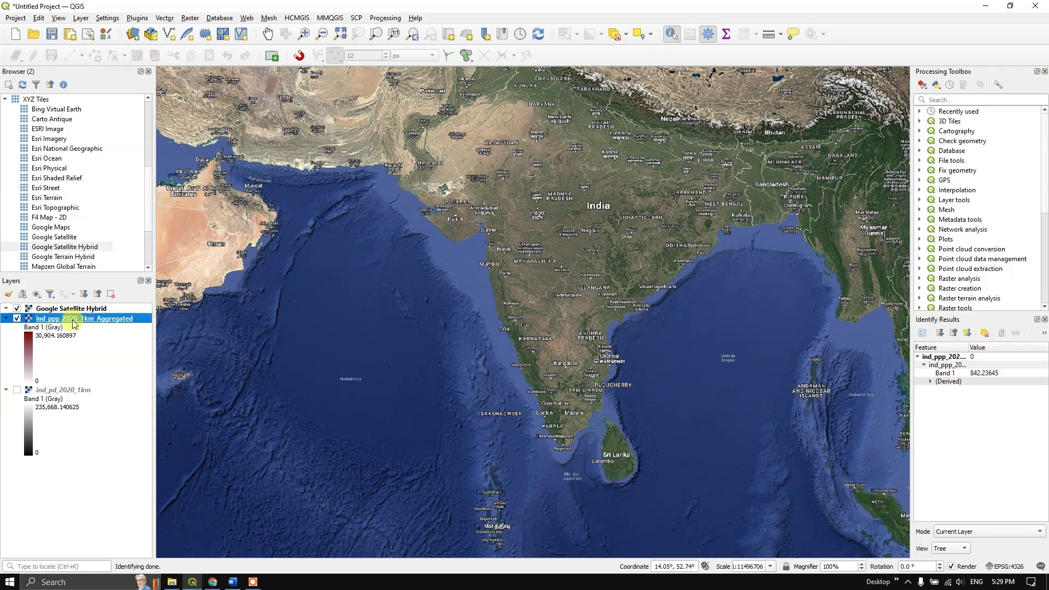
{"action": "left_click_drag", "start_coordinate": [78, 322], "coordinate": [105, 304]}
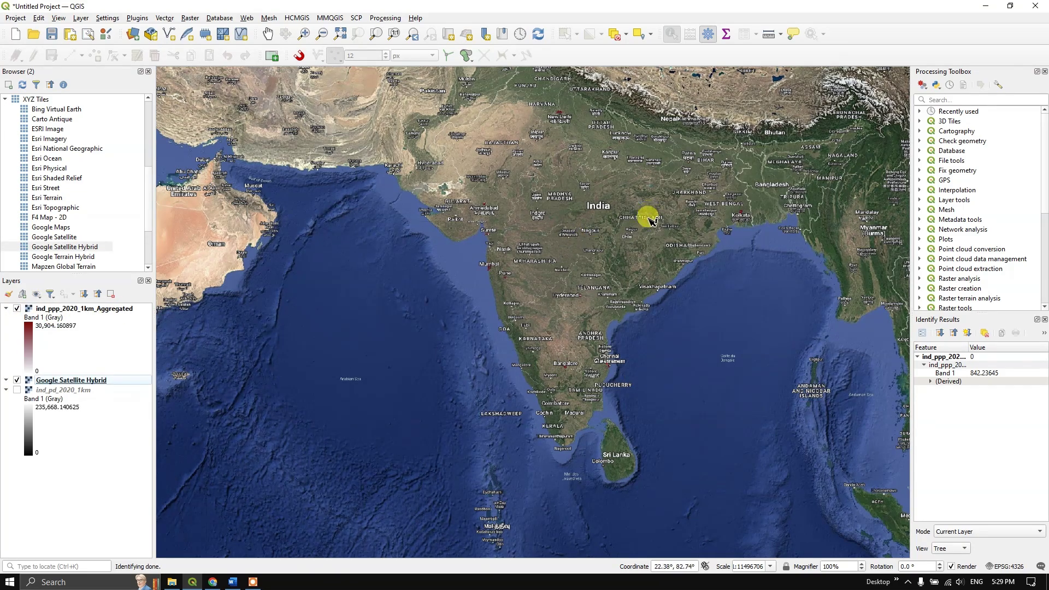
- Identify the population count of a bright red cell southeast of central Hyderabad in the ind_ppp_2020_1km_Aggregated layer
{"action": "scroll", "coordinate": [633, 258], "scroll_direction": "up", "scroll_amount": 2}
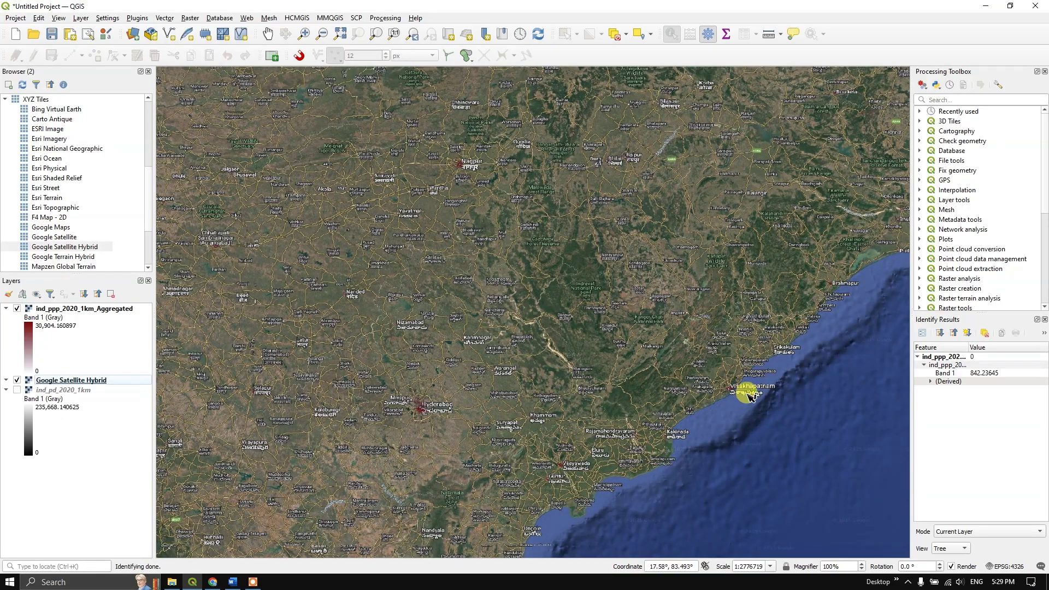
{"action": "scroll", "coordinate": [411, 418], "scroll_direction": "up", "scroll_amount": 1}
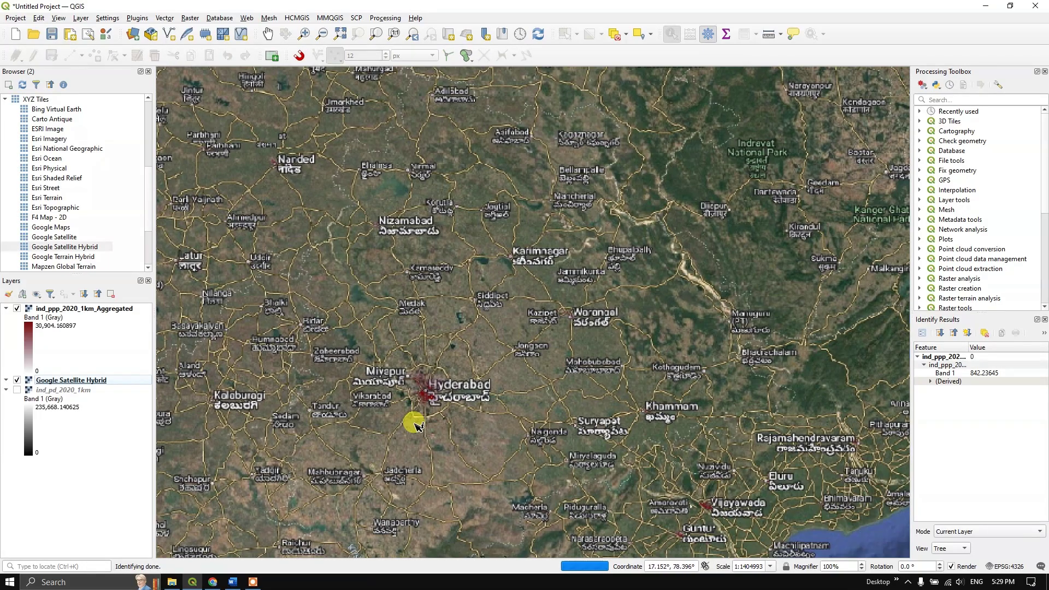
{"action": "scroll", "coordinate": [412, 418], "scroll_direction": "up", "scroll_amount": 3}
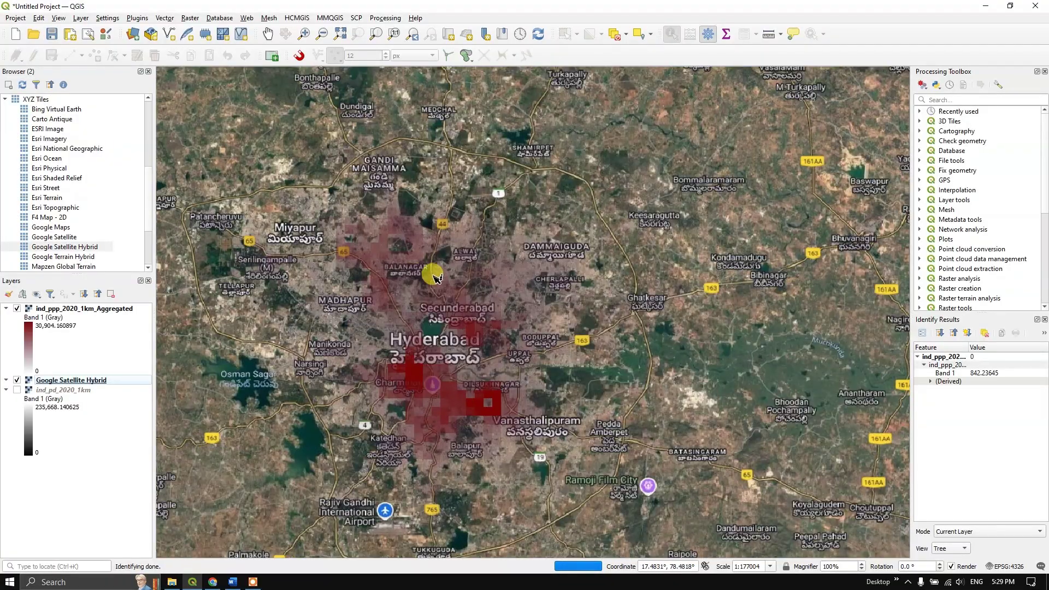
{"action": "left_click", "coordinate": [424, 378]}
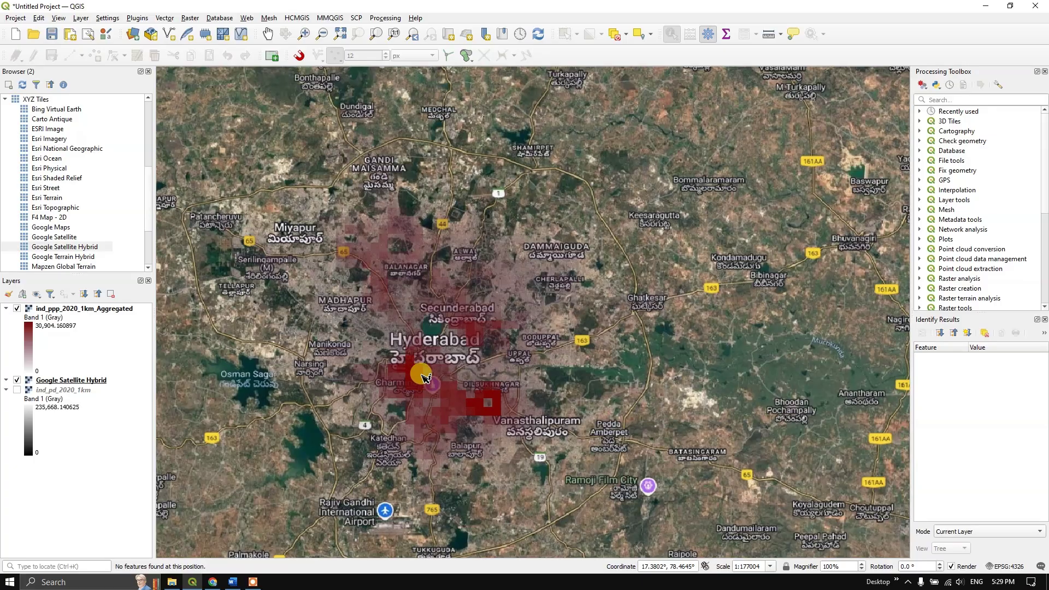
{"action": "left_click", "coordinate": [125, 311]}
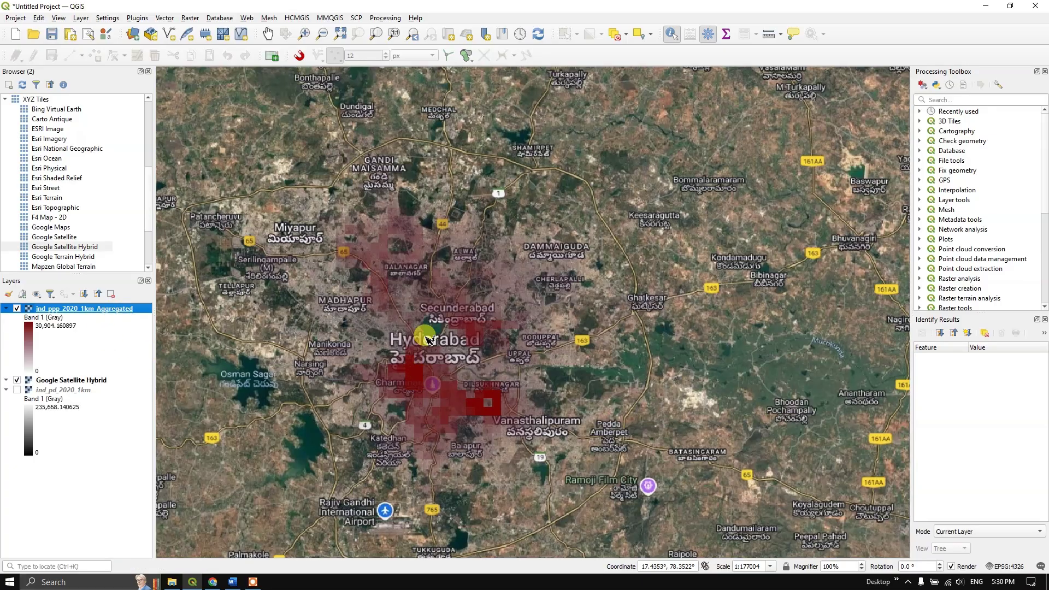
{"action": "left_click", "coordinate": [500, 406]}
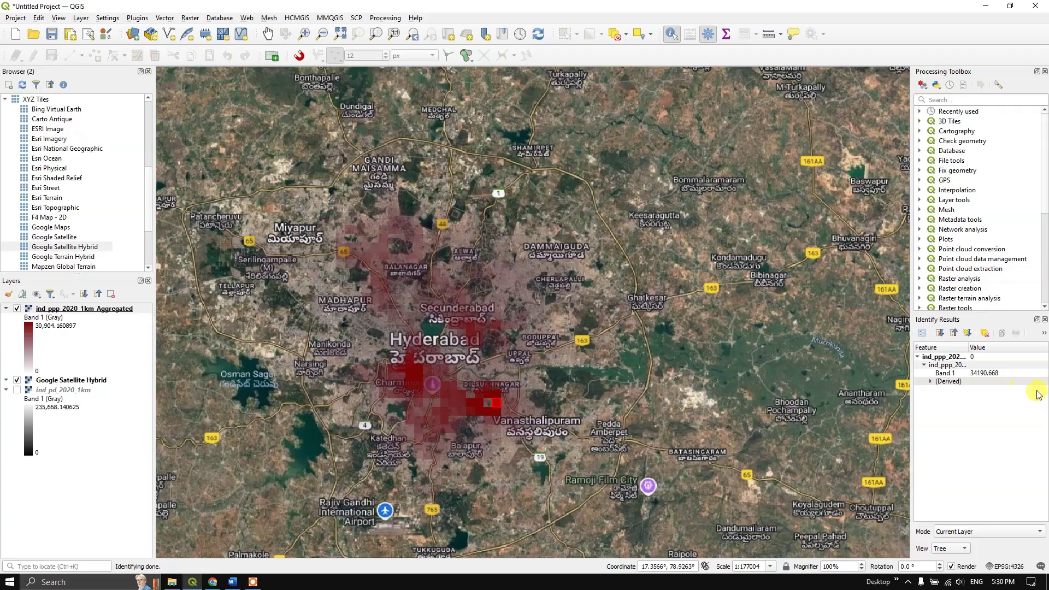
- Examine how the population count raster overlays the satellite basemap around Hyderabad and Bengaluru
{"action": "scroll", "coordinate": [538, 386], "scroll_direction": "down", "scroll_amount": 2}
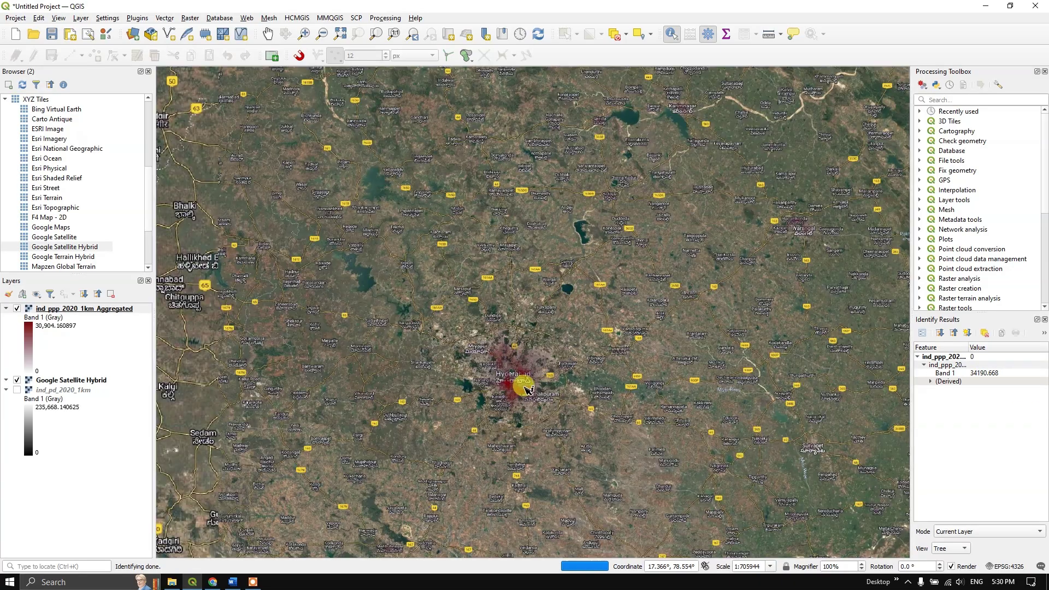
{"action": "scroll", "coordinate": [513, 381], "scroll_direction": "up", "scroll_amount": 2}
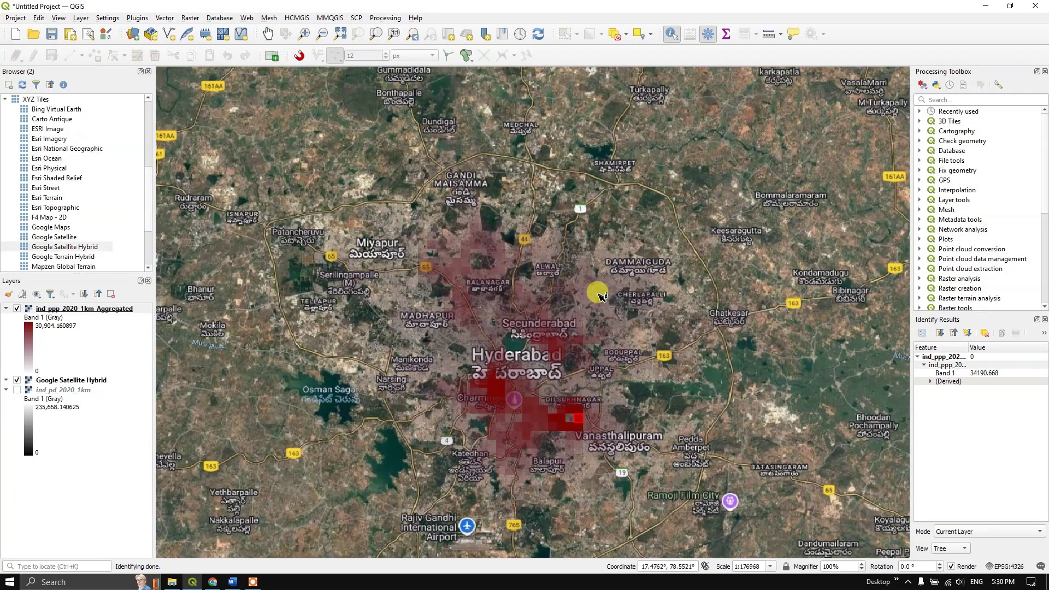
{"action": "scroll", "coordinate": [609, 299], "scroll_direction": "down", "scroll_amount": 1}
{"action": "scroll", "coordinate": [595, 313], "scroll_direction": "up", "scroll_amount": 1}
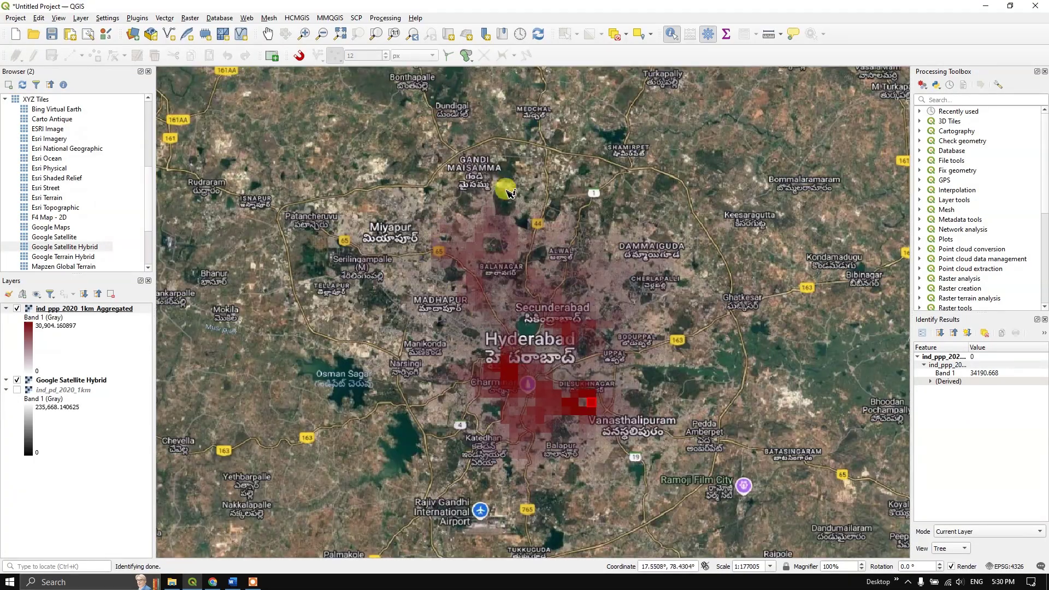
{"action": "scroll", "coordinate": [554, 366], "scroll_direction": "down", "scroll_amount": 1}
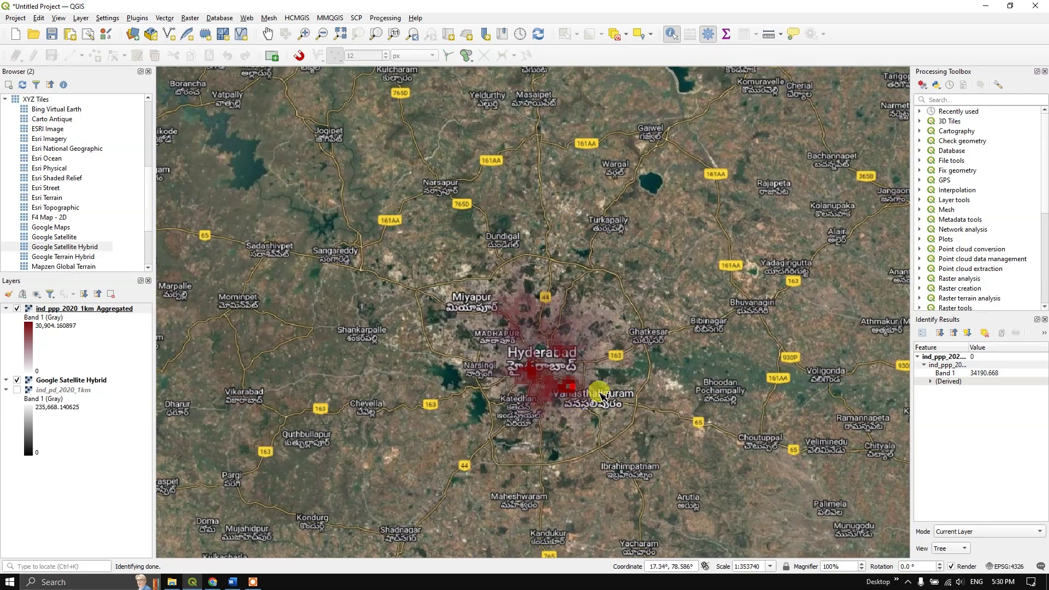
{"action": "scroll", "coordinate": [594, 394], "scroll_direction": "down", "scroll_amount": 1}
{"action": "scroll", "coordinate": [552, 349], "scroll_direction": "down", "scroll_amount": 1}
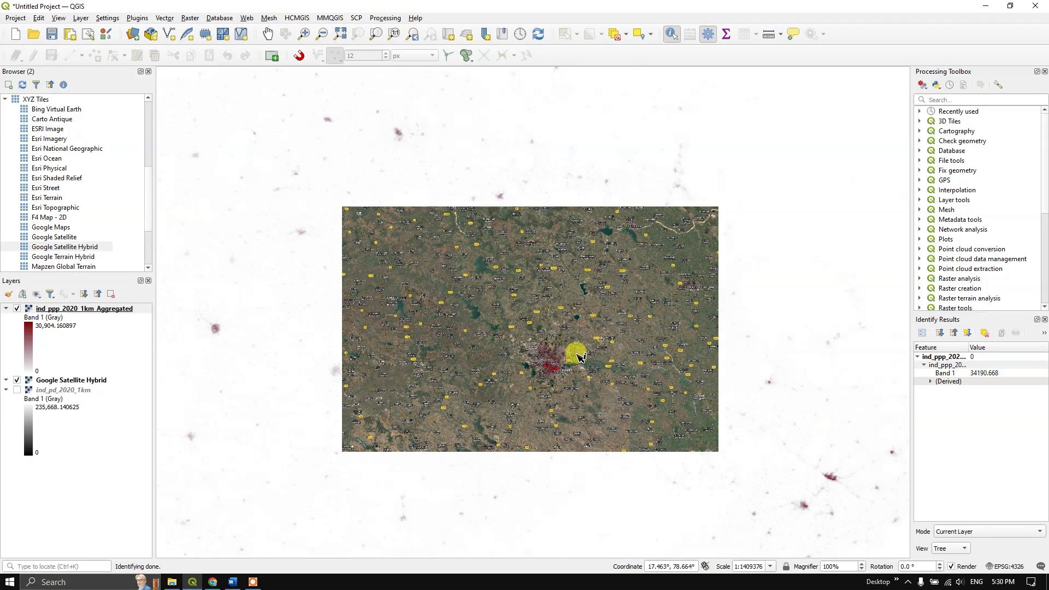
{"action": "scroll", "coordinate": [568, 297], "scroll_direction": "down", "scroll_amount": 1}
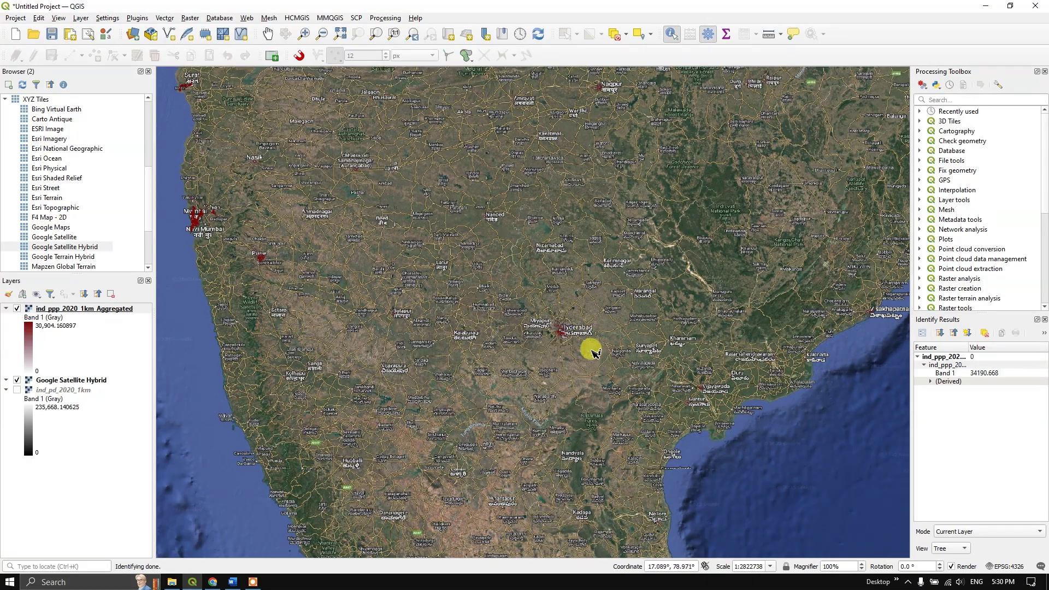
{"action": "scroll", "coordinate": [538, 294], "scroll_direction": "down", "scroll_amount": 1}
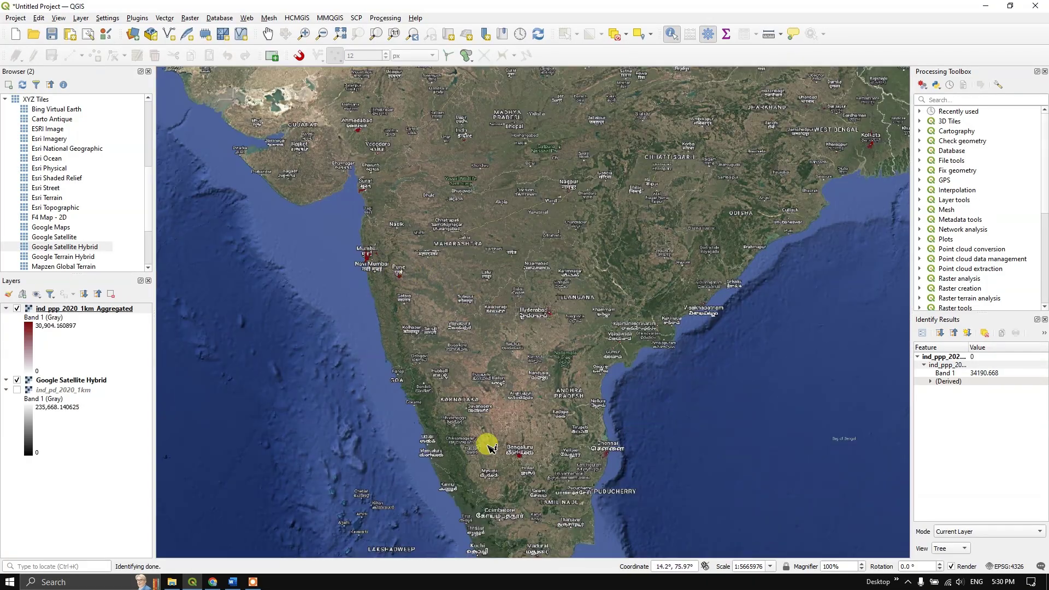
{"action": "scroll", "coordinate": [532, 459], "scroll_direction": "up", "scroll_amount": 2}
{"action": "scroll", "coordinate": [490, 453], "scroll_direction": "up", "scroll_amount": 2}
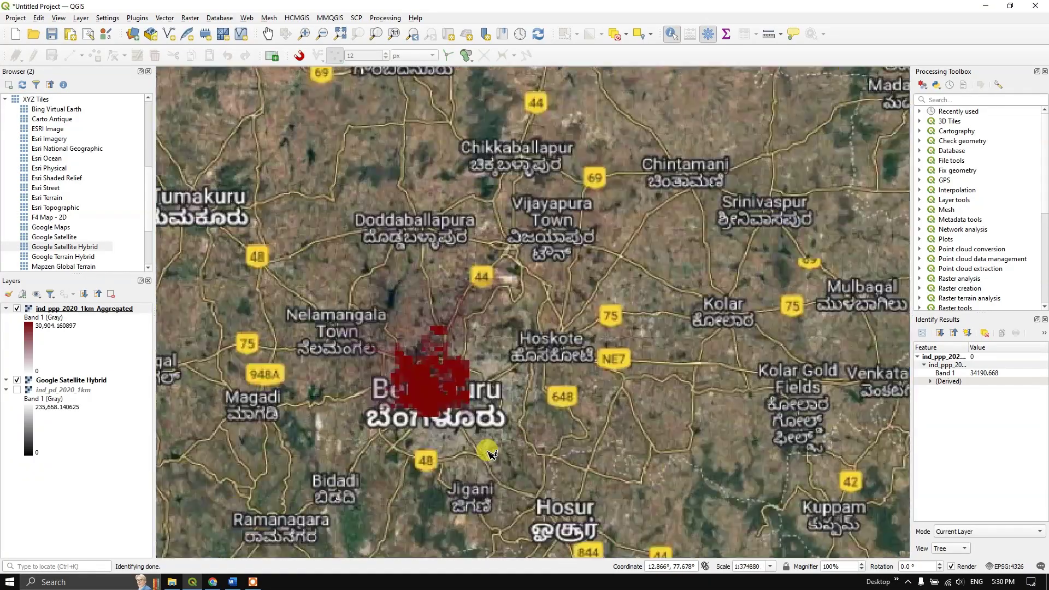
{"action": "scroll", "coordinate": [415, 418], "scroll_direction": "up", "scroll_amount": 1}
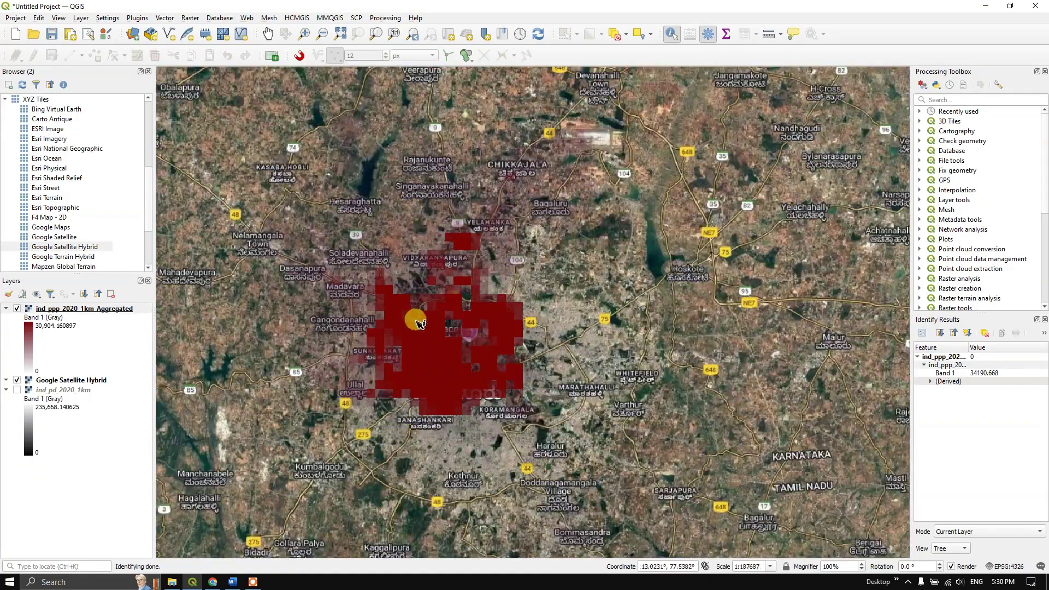
{"action": "scroll", "coordinate": [500, 303], "scroll_direction": "down", "scroll_amount": 3}
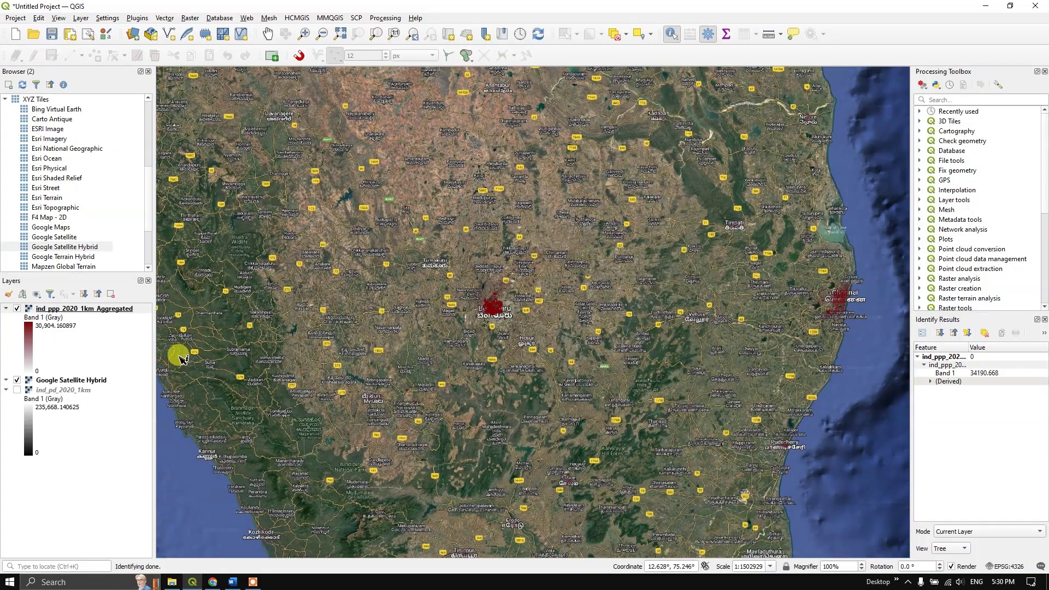
- Hide the Google Satellite Hybrid basemap and the ind_ppp_2020_1km_Aggregated layer
{"action": "left_click", "coordinate": [17, 380]}
{"action": "scroll", "coordinate": [522, 342], "scroll_direction": "down", "scroll_amount": 1}
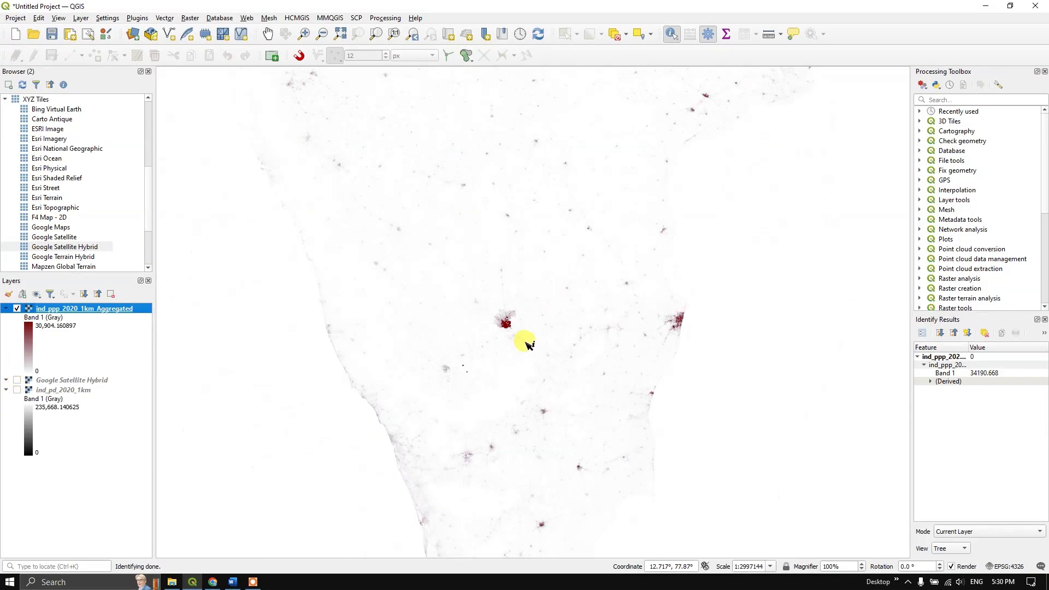
{"action": "scroll", "coordinate": [574, 334], "scroll_direction": "down", "scroll_amount": 2}
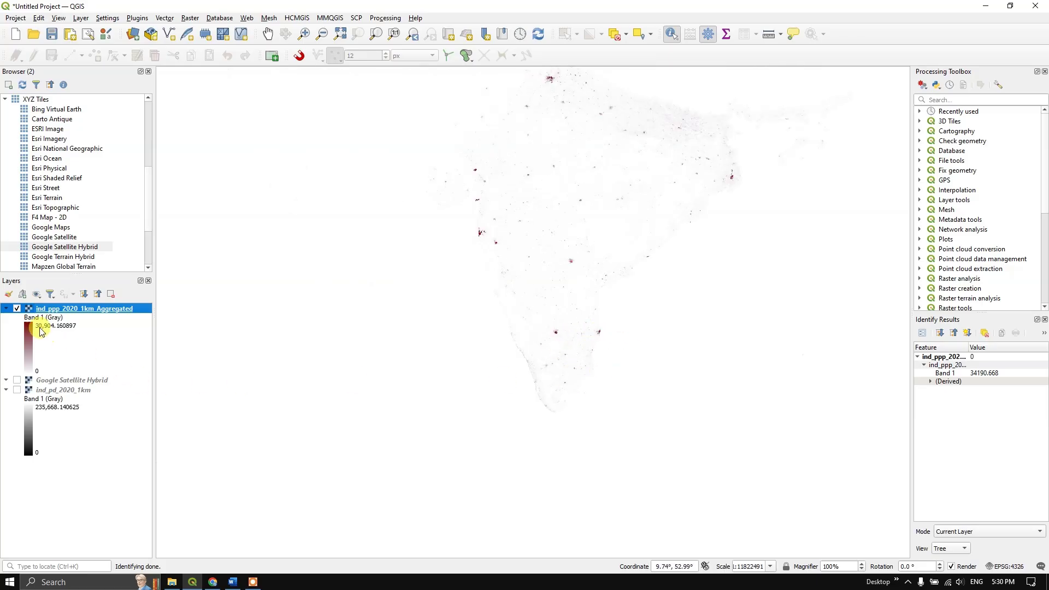
{"action": "left_click", "coordinate": [17, 310]}
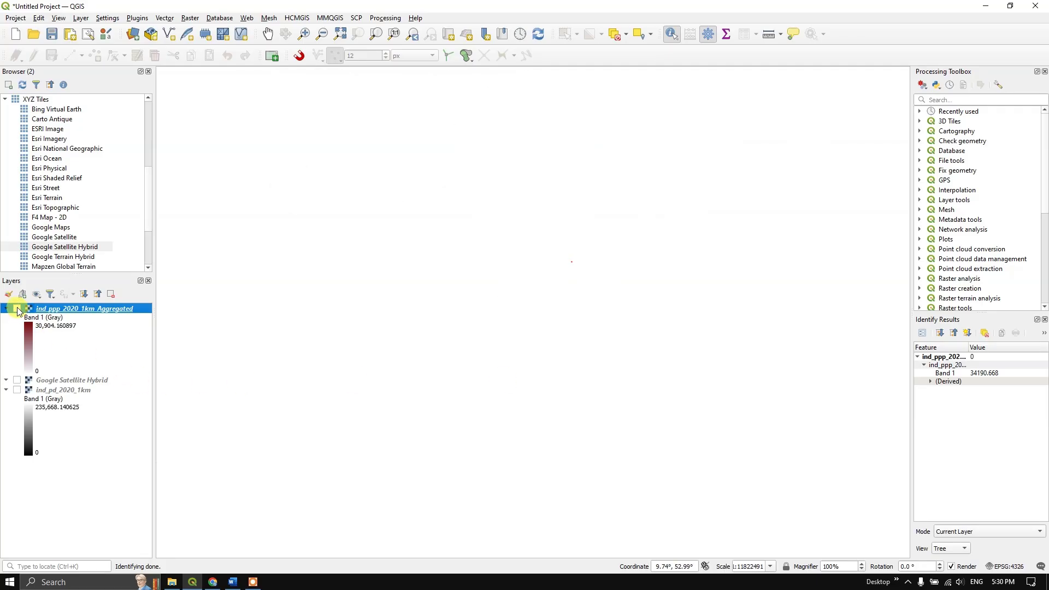
- Show the ind_pd_2020_1km layer and set its render type to Singleband pseudocolor in the layer symbology
{"action": "left_click", "coordinate": [17, 390]}
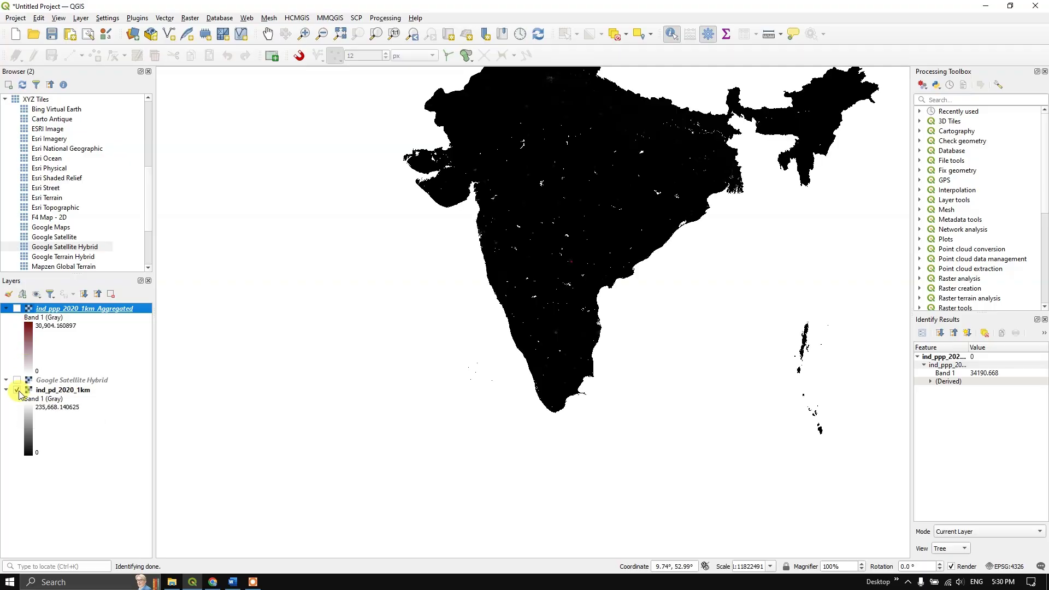
{"action": "left_click", "coordinate": [55, 391]}
{"action": "right_click", "coordinate": [60, 391]}
{"action": "left_click", "coordinate": [82, 389]}
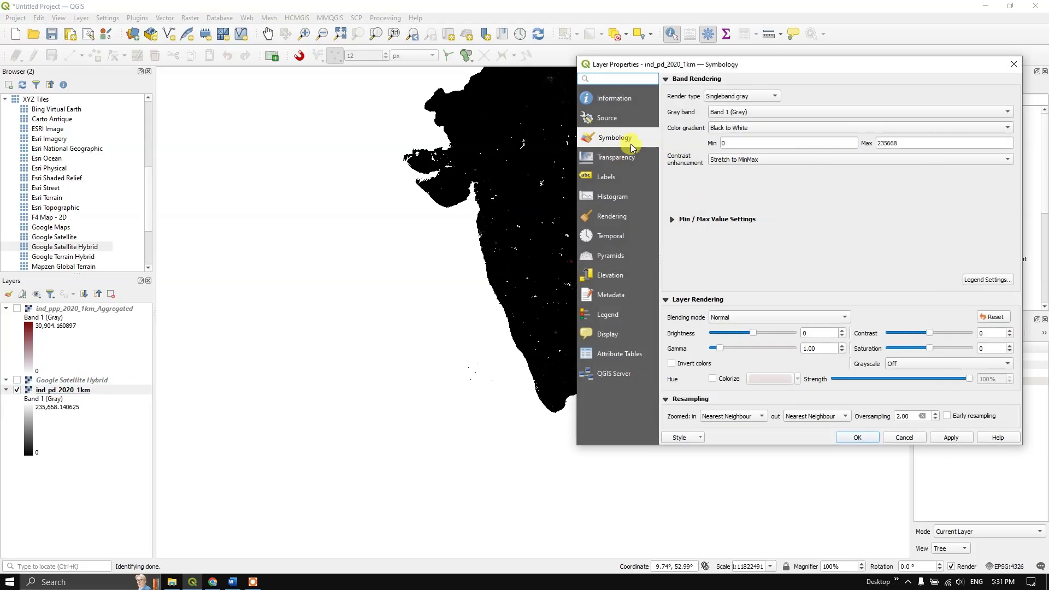
{"action": "left_click", "coordinate": [746, 96]}
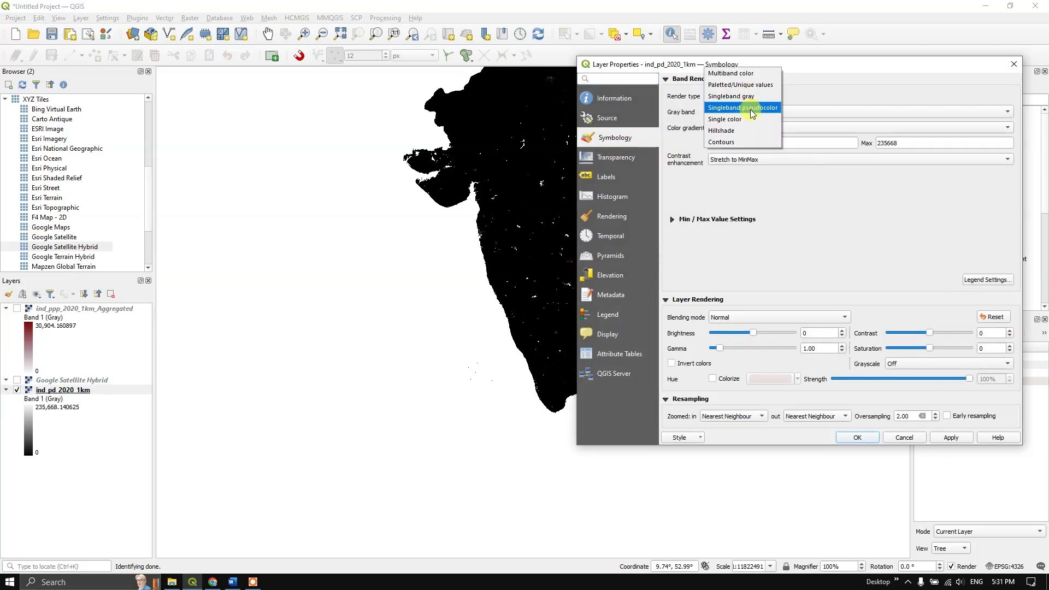
{"action": "left_click", "coordinate": [753, 109]}
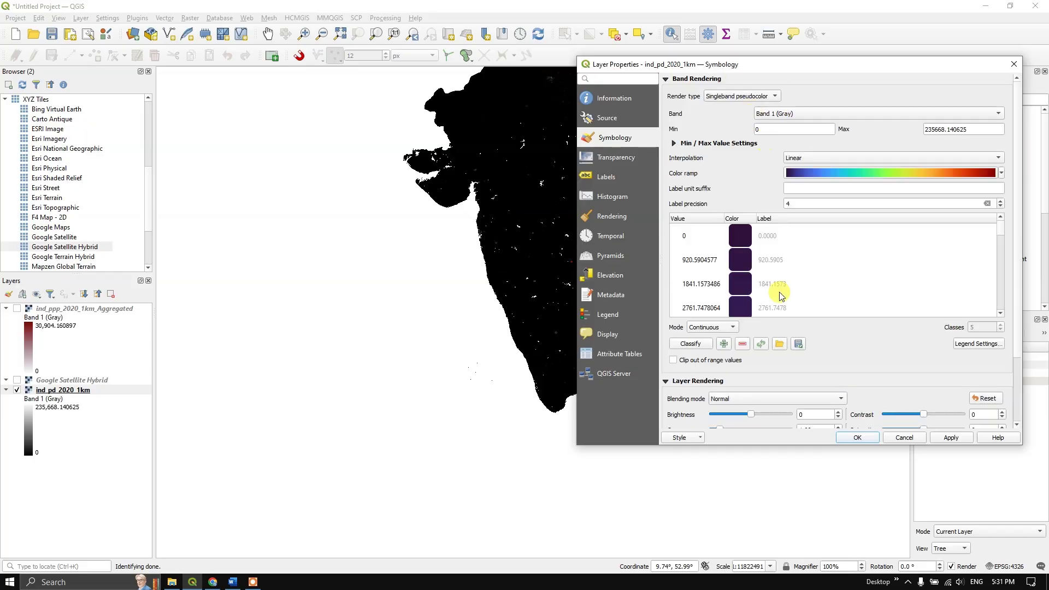
- Classify the ind_pd_2020_1km values in Quantile mode with 2 classes
{"action": "left_click", "coordinate": [730, 328]}
{"action": "left_click", "coordinate": [708, 351]}
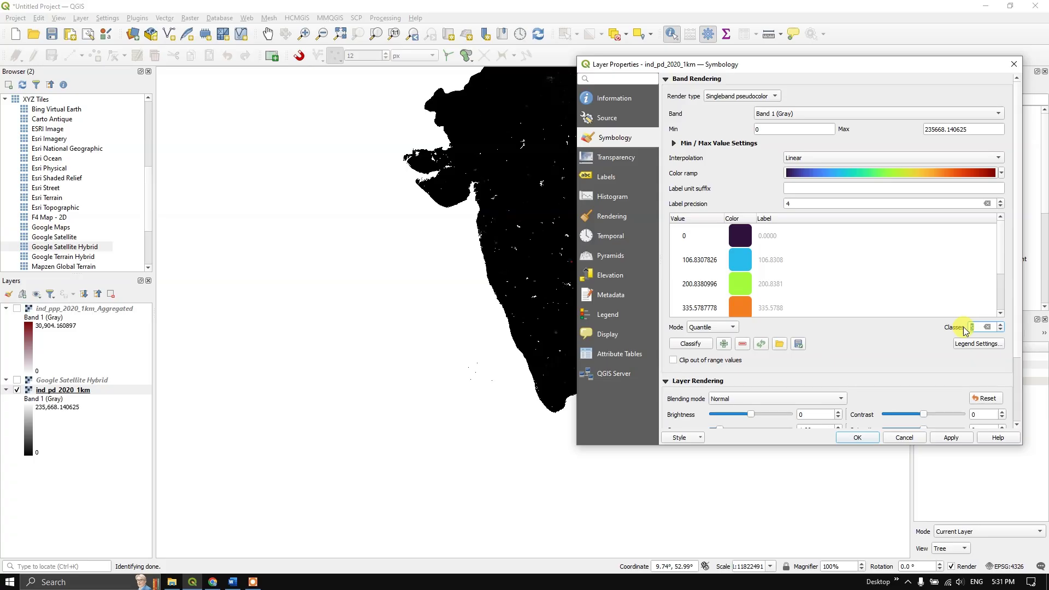
{"action": "type", "text": "2"}
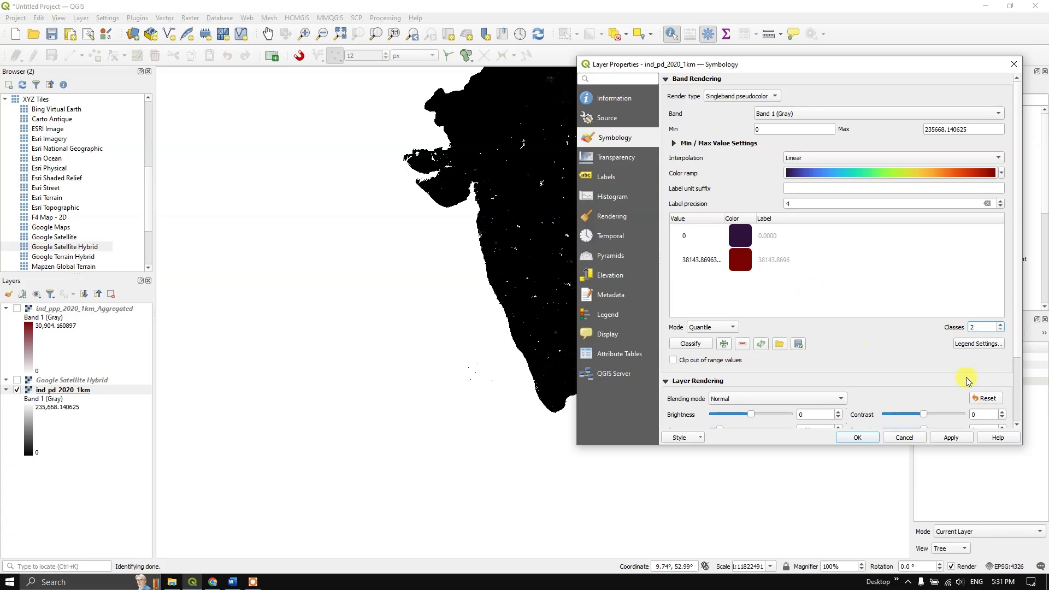
- Set the colour opacity of the 0 value class to 0% and apply the symbology to ind_pd_2020_1km
{"action": "right_click", "coordinate": [745, 235]}
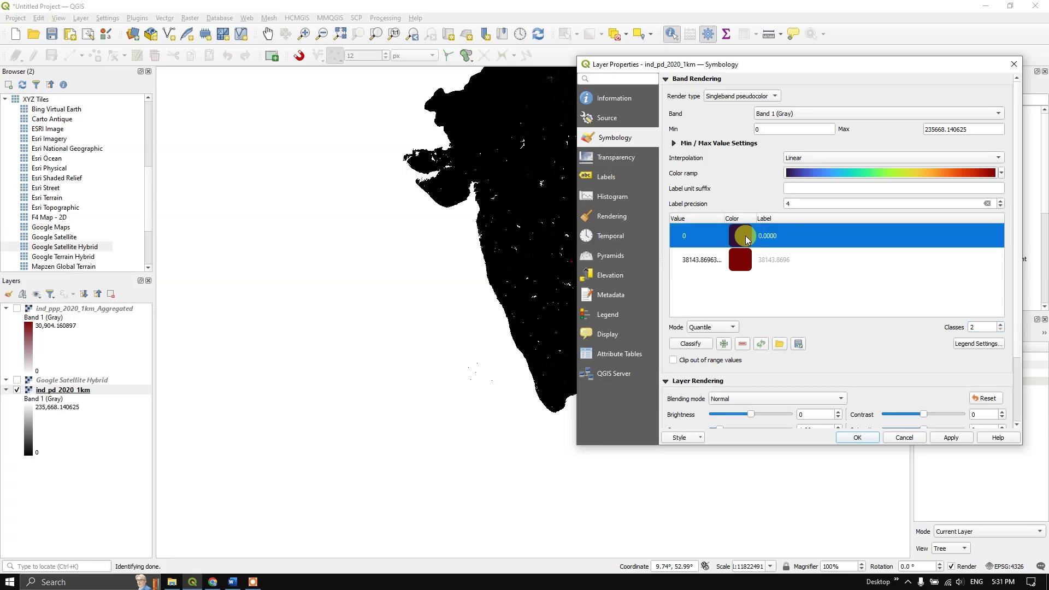
{"action": "left_click", "coordinate": [786, 254]}
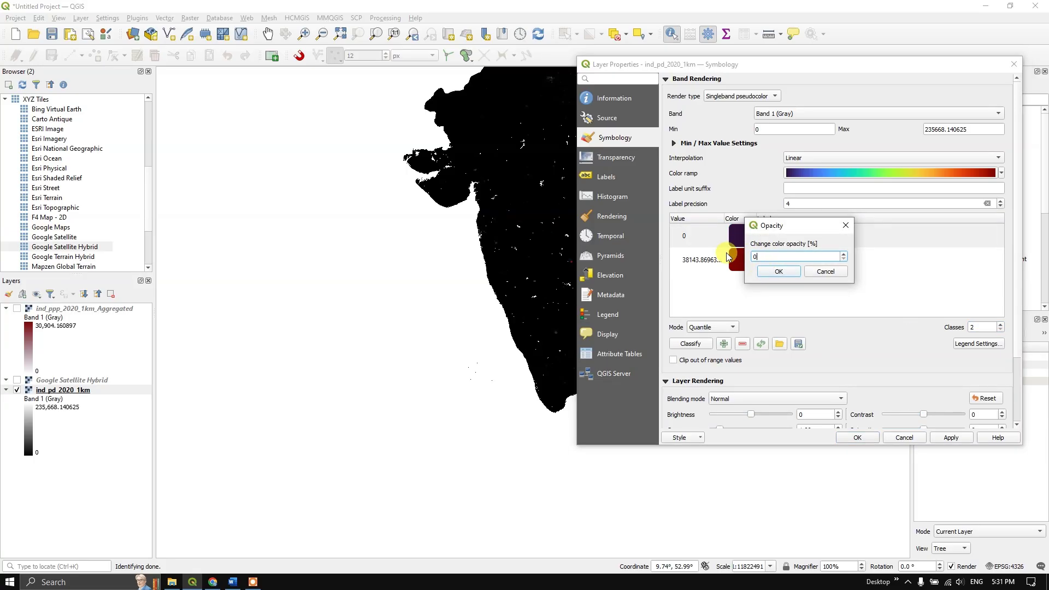
{"action": "left_click", "coordinate": [787, 272]}
{"action": "left_click", "coordinate": [951, 438]}
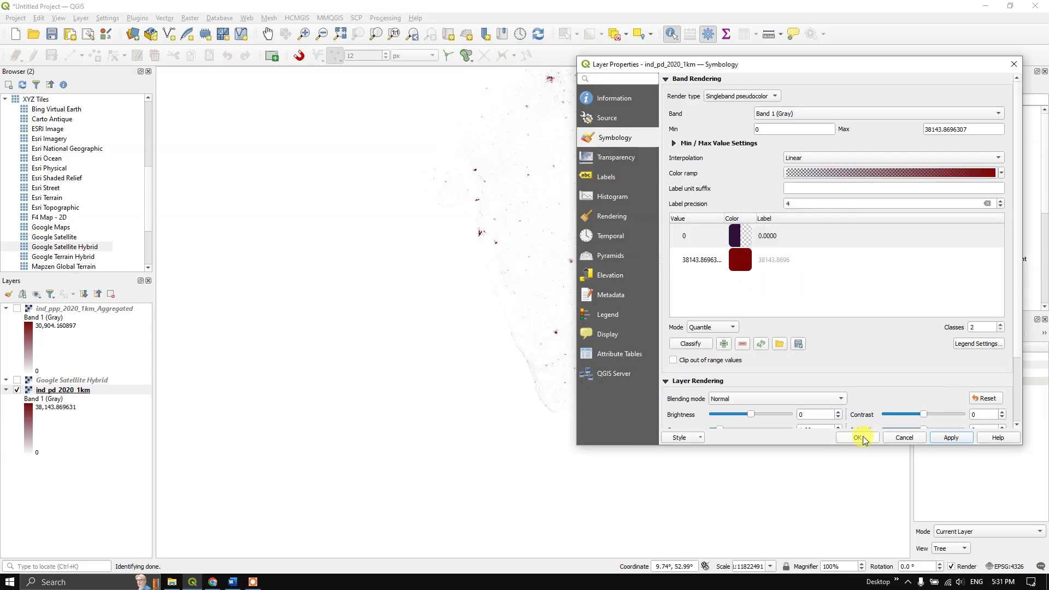
{"action": "left_click", "coordinate": [856, 438]}
- Identify the population density of a dark red cell on the east coast at Chennai in the ind_pd_2020_1km layer
{"action": "scroll", "coordinate": [604, 343], "scroll_direction": "down", "scroll_amount": 2}
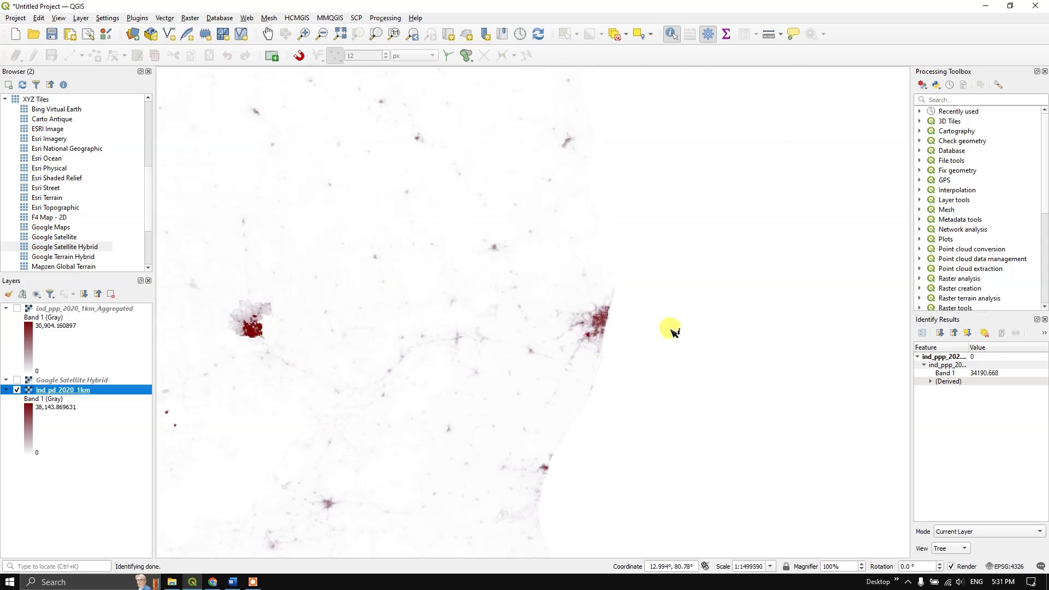
{"action": "scroll", "coordinate": [604, 326], "scroll_direction": "up", "scroll_amount": 3}
{"action": "scroll", "coordinate": [605, 322], "scroll_direction": "up", "scroll_amount": 2}
{"action": "left_click", "coordinate": [590, 321]}
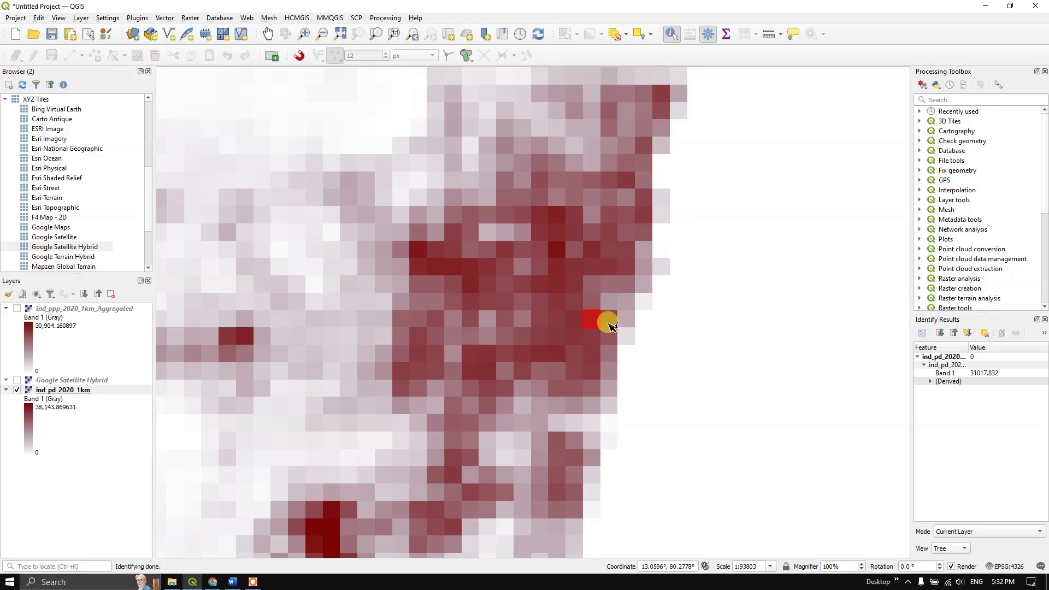
- Examine the population density hotspots around Bengaluru and Chennai and their distribution across the whole of India
{"action": "scroll", "coordinate": [580, 382], "scroll_direction": "down", "scroll_amount": 4}
{"action": "scroll", "coordinate": [589, 343], "scroll_direction": "down", "scroll_amount": 1}
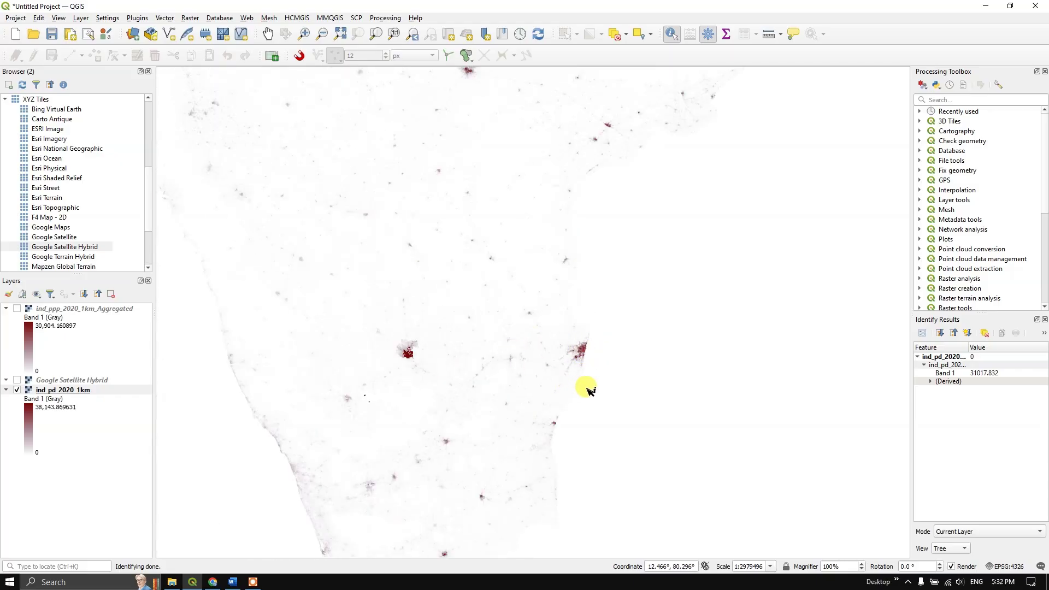
{"action": "scroll", "coordinate": [515, 375], "scroll_direction": "up", "scroll_amount": 2}
{"action": "scroll", "coordinate": [543, 374], "scroll_direction": "up", "scroll_amount": 2}
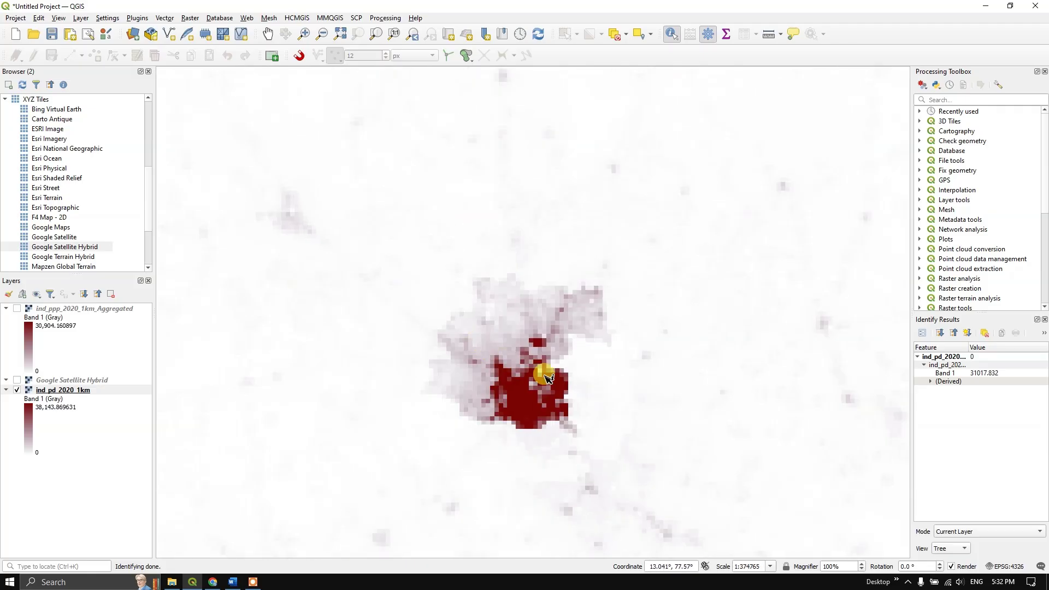
{"action": "scroll", "coordinate": [553, 367], "scroll_direction": "down", "scroll_amount": 4}
{"action": "scroll", "coordinate": [571, 367], "scroll_direction": "down", "scroll_amount": 3}
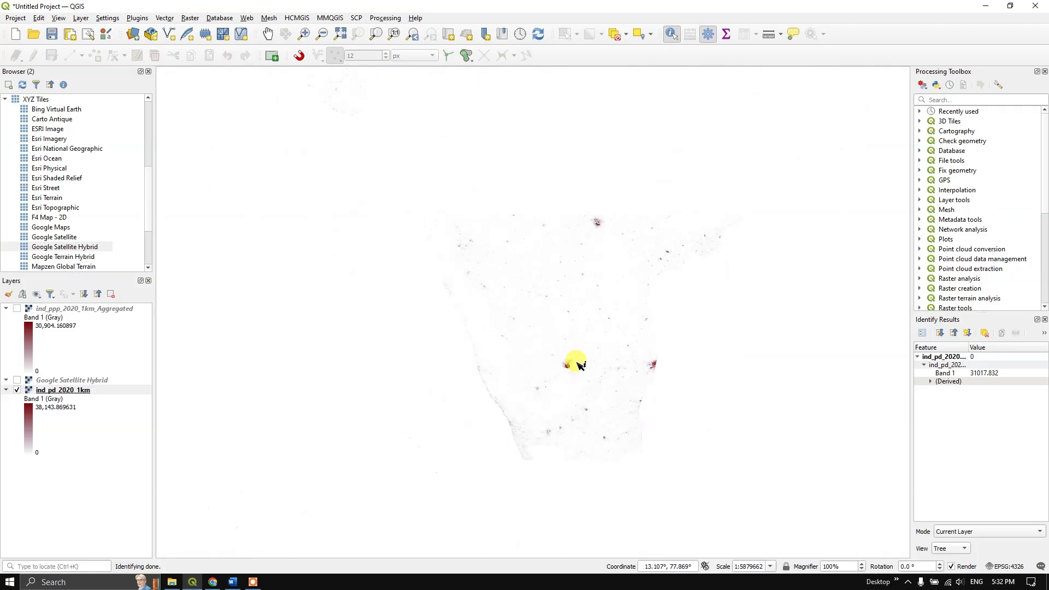
{"action": "scroll", "coordinate": [573, 290], "scroll_direction": "up", "scroll_amount": 1}
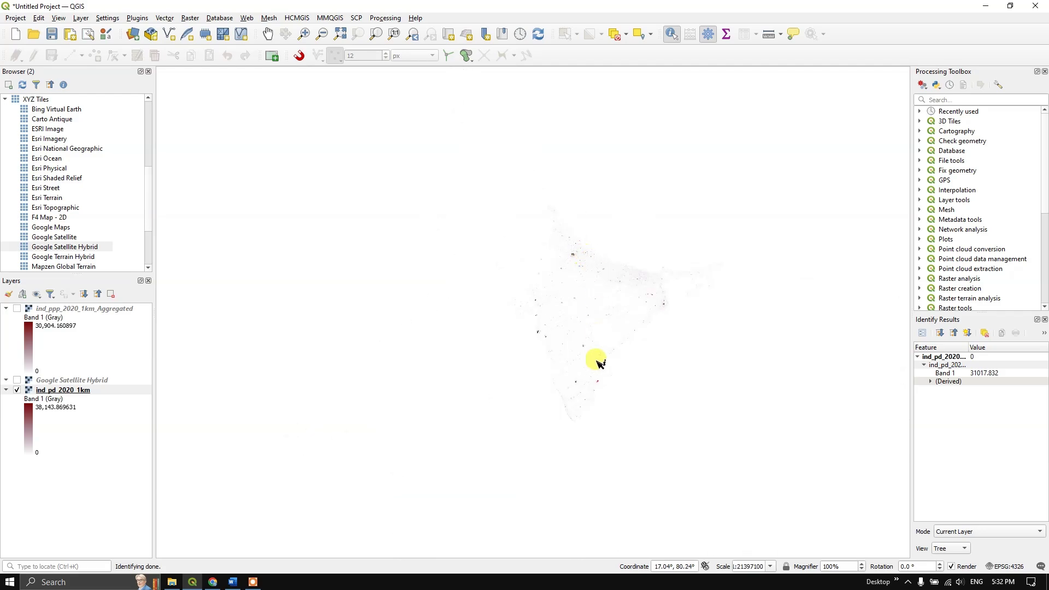
{"action": "scroll", "coordinate": [597, 363], "scroll_direction": "up", "scroll_amount": 2}
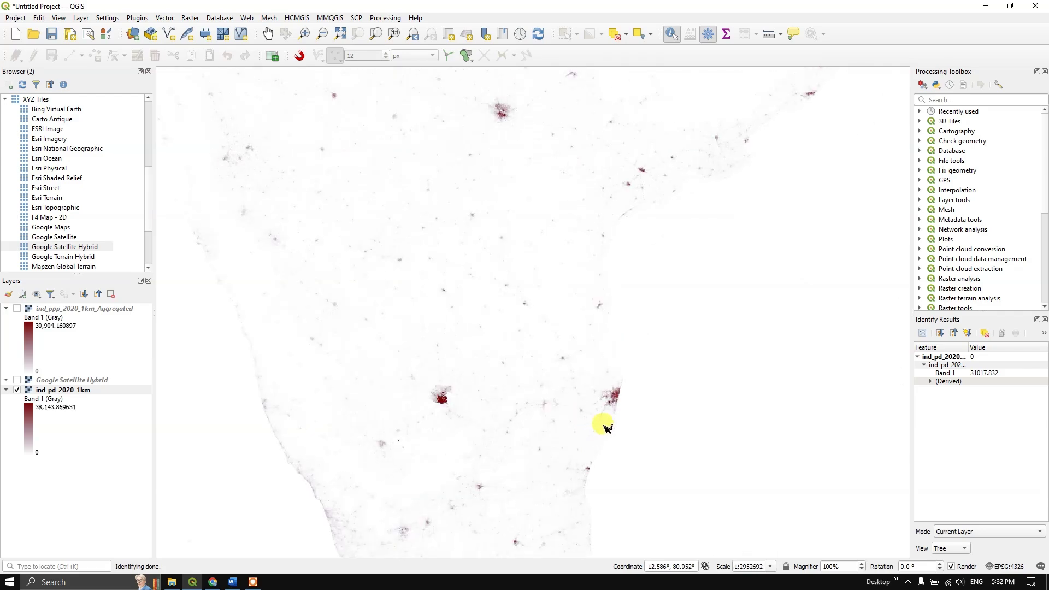
{"action": "scroll", "coordinate": [604, 422], "scroll_direction": "up", "scroll_amount": 1}
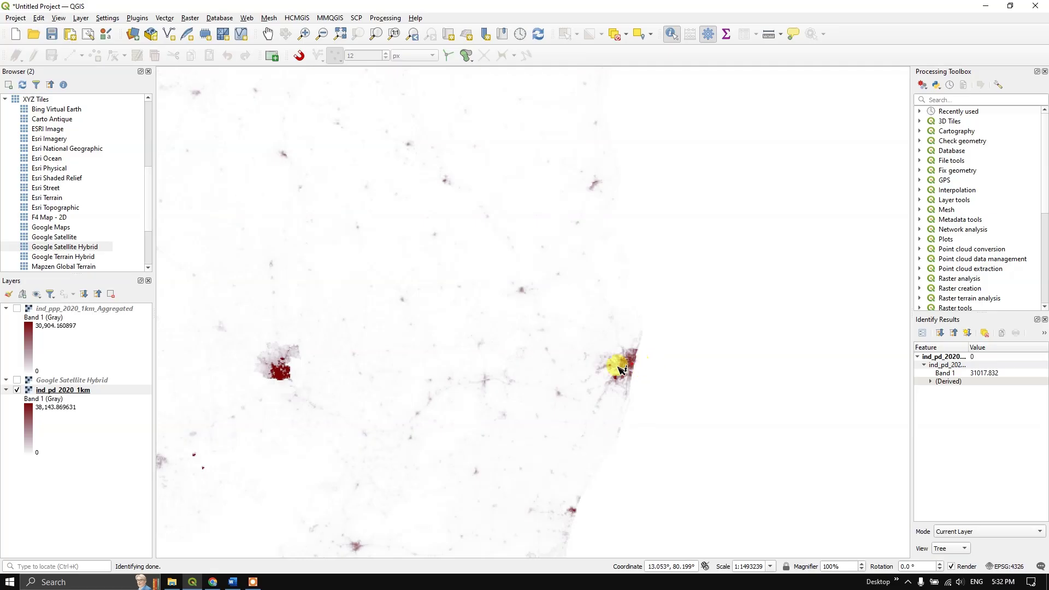
{"action": "scroll", "coordinate": [606, 368], "scroll_direction": "up", "scroll_amount": 1}
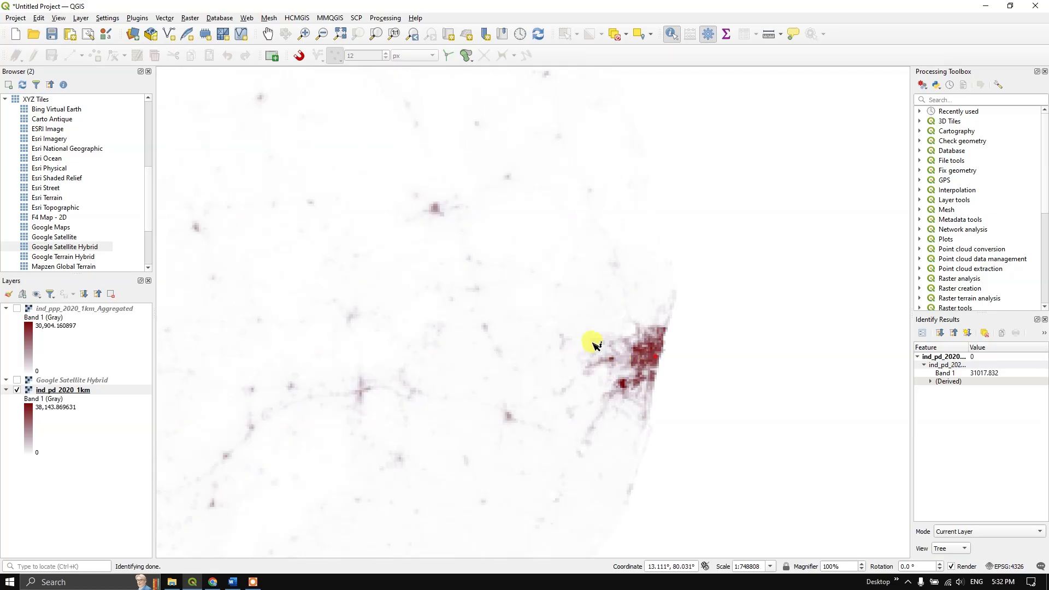
{"action": "scroll", "coordinate": [596, 346], "scroll_direction": "down", "scroll_amount": 3}
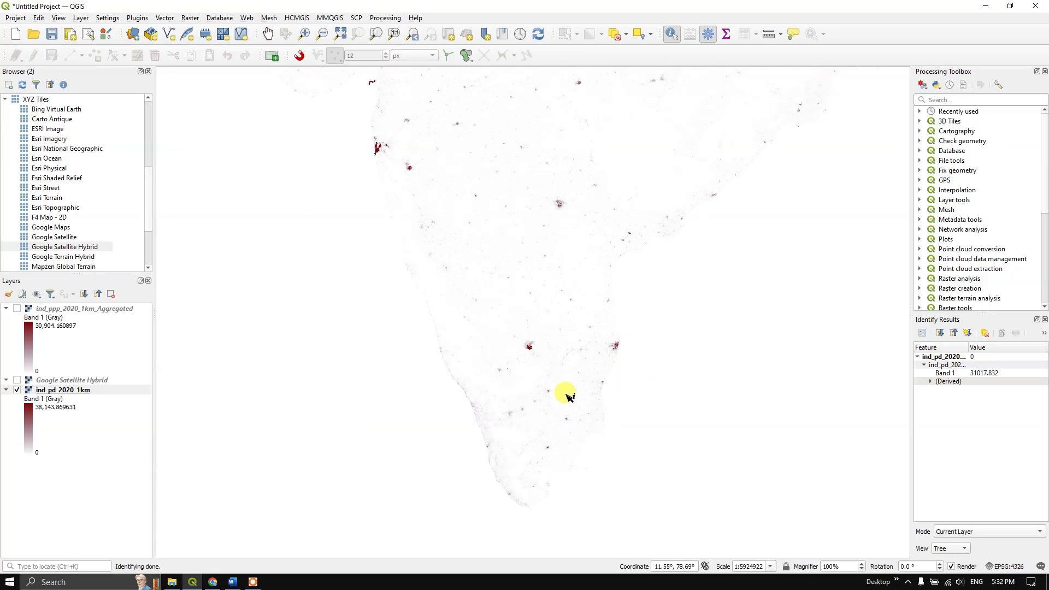
{"action": "scroll", "coordinate": [571, 369], "scroll_direction": "down", "scroll_amount": 1}
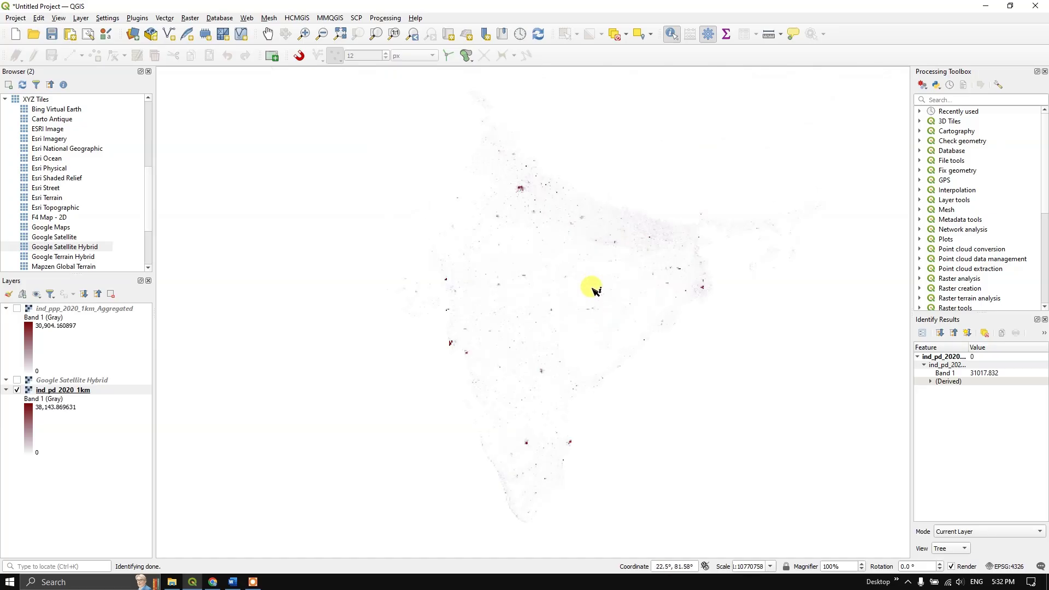